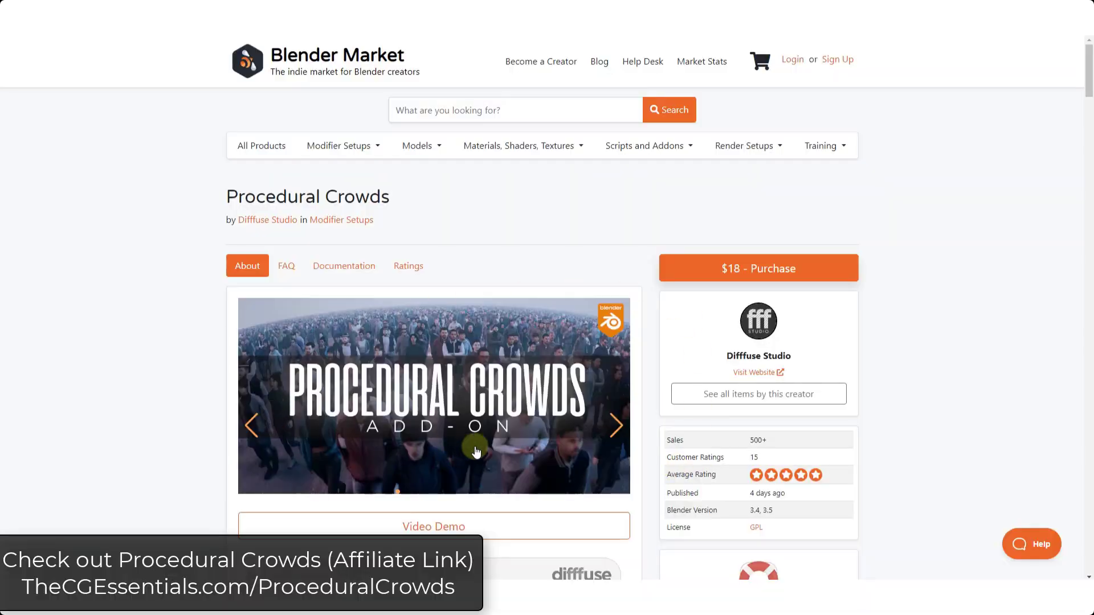
Review the Procedural Crowds product page's introduction, before-and-after scene examples and the overview of its photoscanned human models.
{"action": "scroll", "coordinate": [477, 451], "scroll_direction": "down", "scroll_amount": 2}
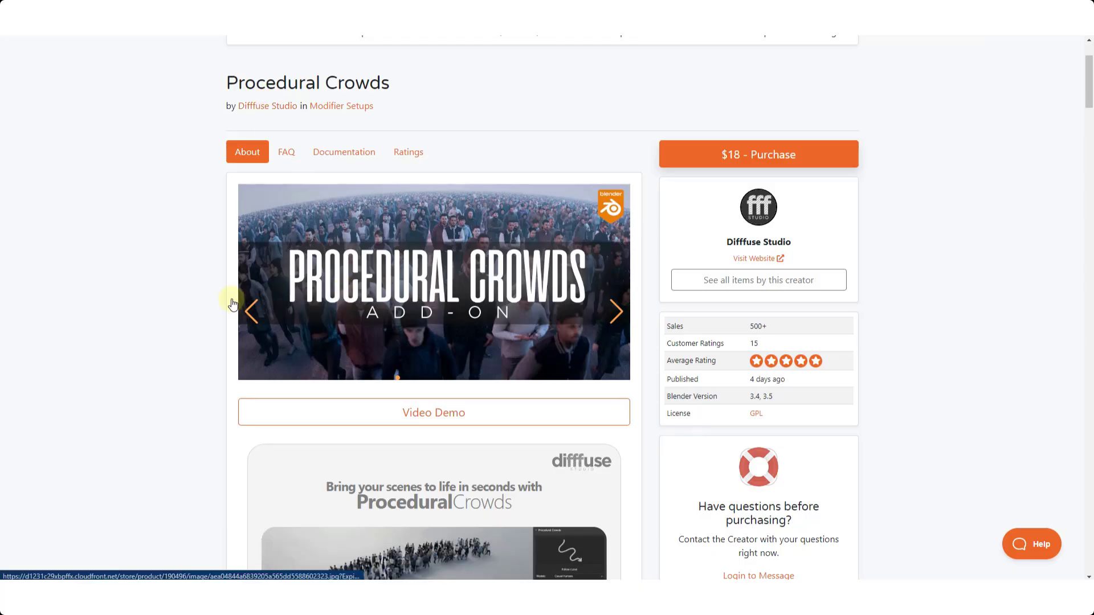
{"action": "scroll", "coordinate": [195, 292], "scroll_direction": "down", "scroll_amount": 4}
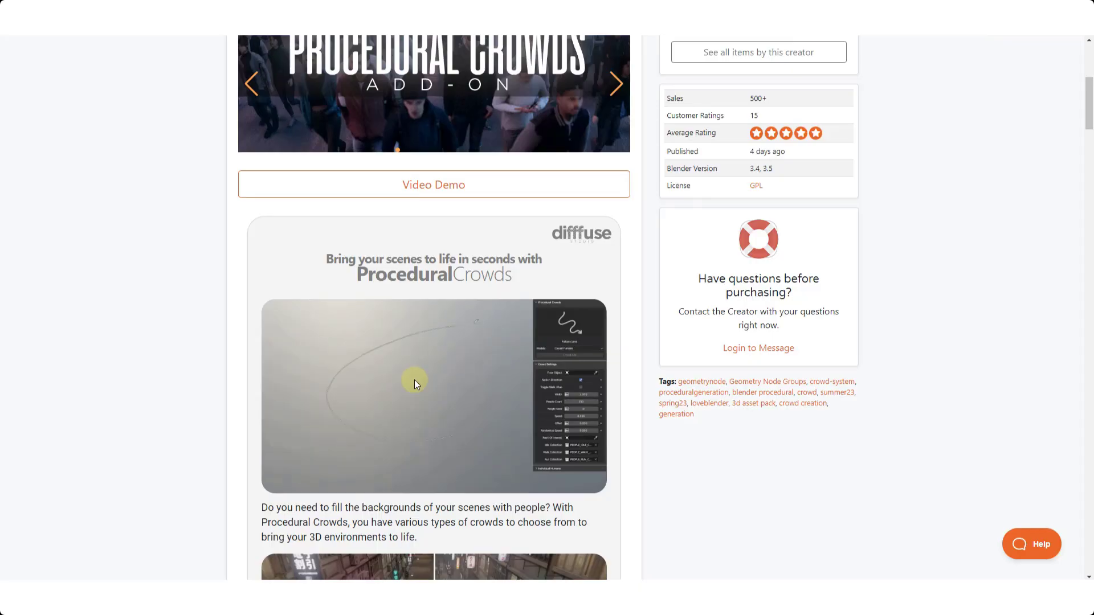
{"action": "scroll", "coordinate": [291, 317], "scroll_direction": "down", "scroll_amount": 5}
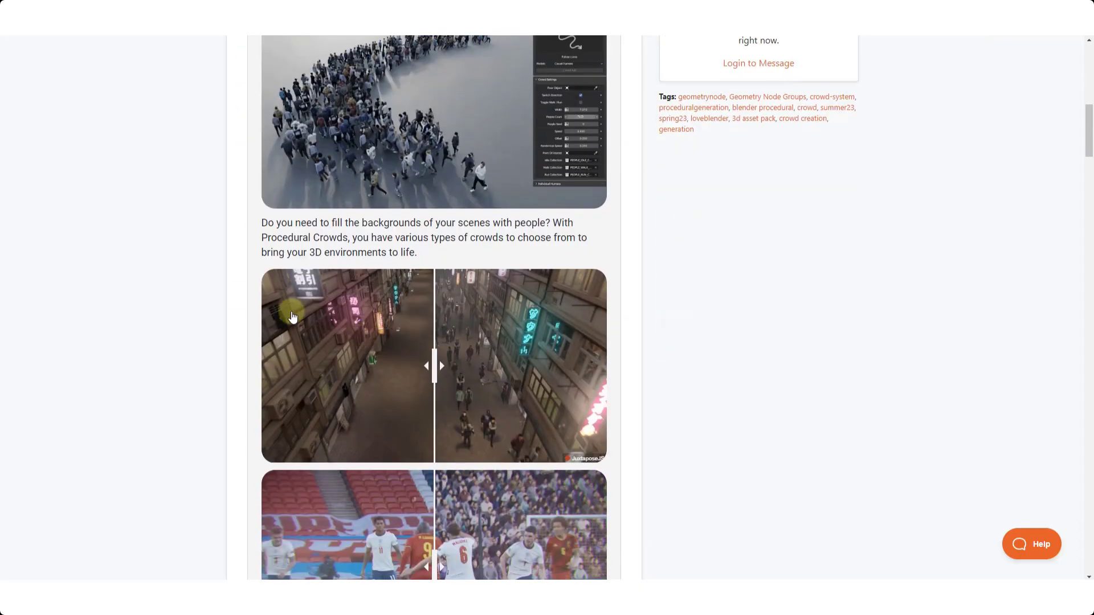
{"action": "scroll", "coordinate": [208, 292], "scroll_direction": "down", "scroll_amount": 10}
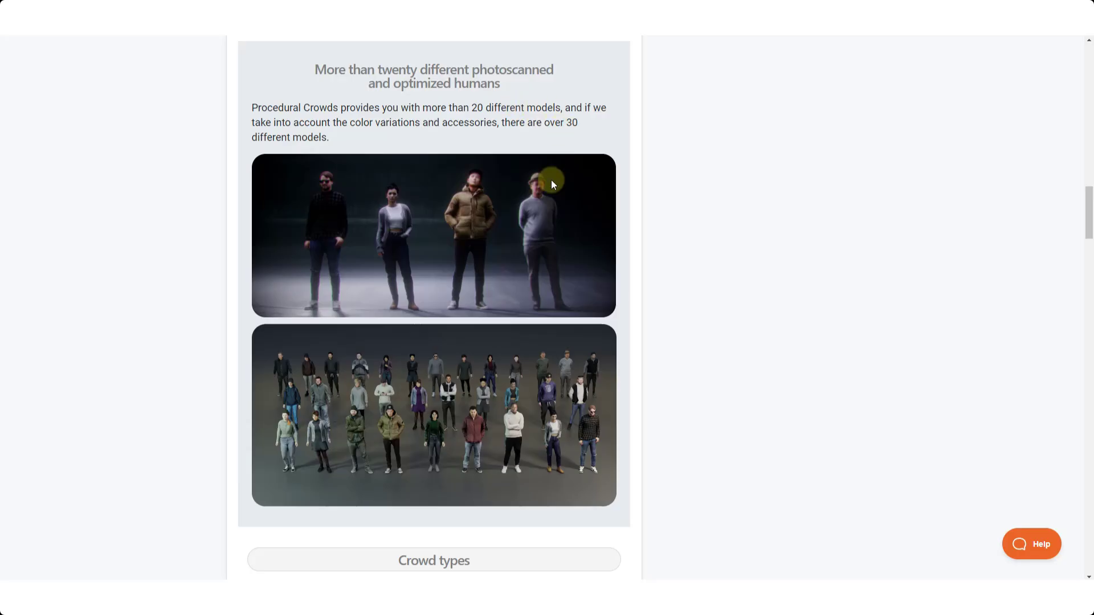
{"action": "scroll", "coordinate": [551, 179], "scroll_direction": "down", "scroll_amount": 3}
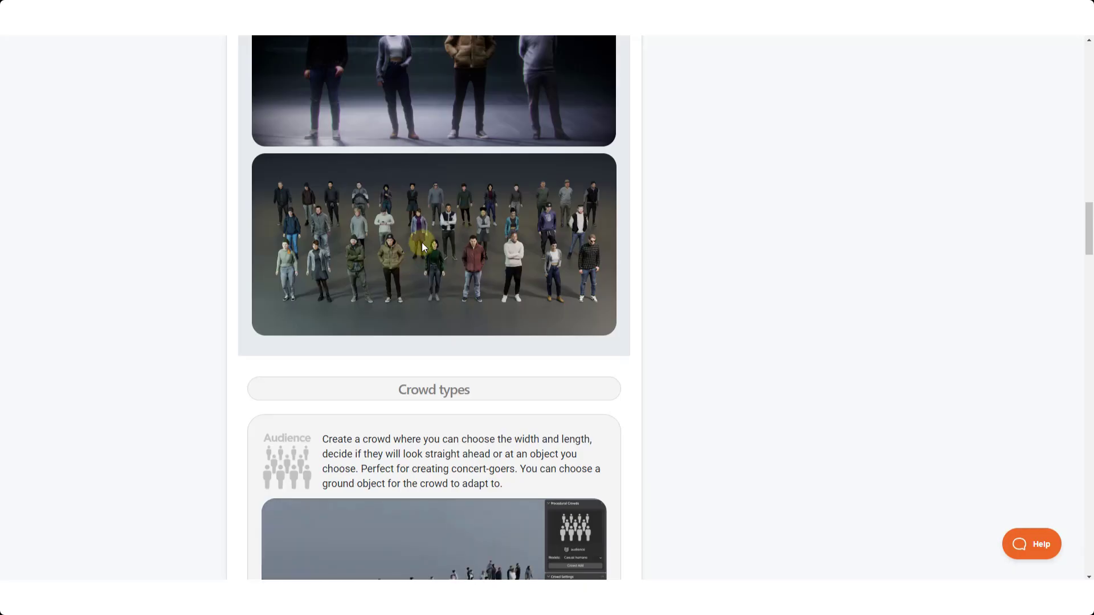
Read through the crowd types on the product page: Audience, Circle, Follow curve, March, Random walk and Stadium.
{"action": "scroll", "coordinate": [514, 228], "scroll_direction": "down", "scroll_amount": 6}
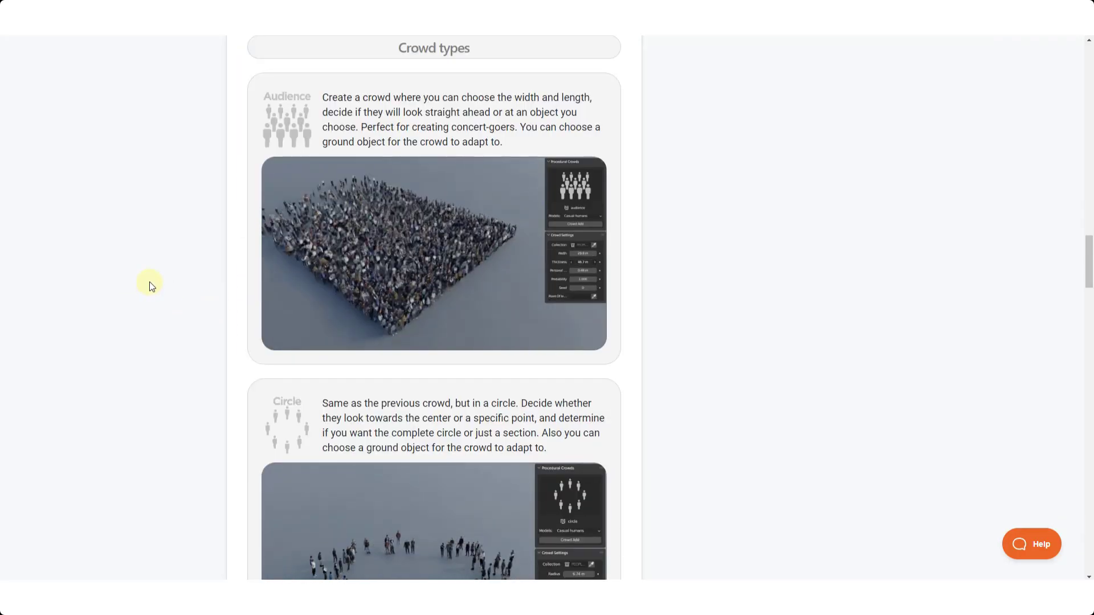
{"action": "scroll", "coordinate": [149, 281], "scroll_direction": "down", "scroll_amount": 1}
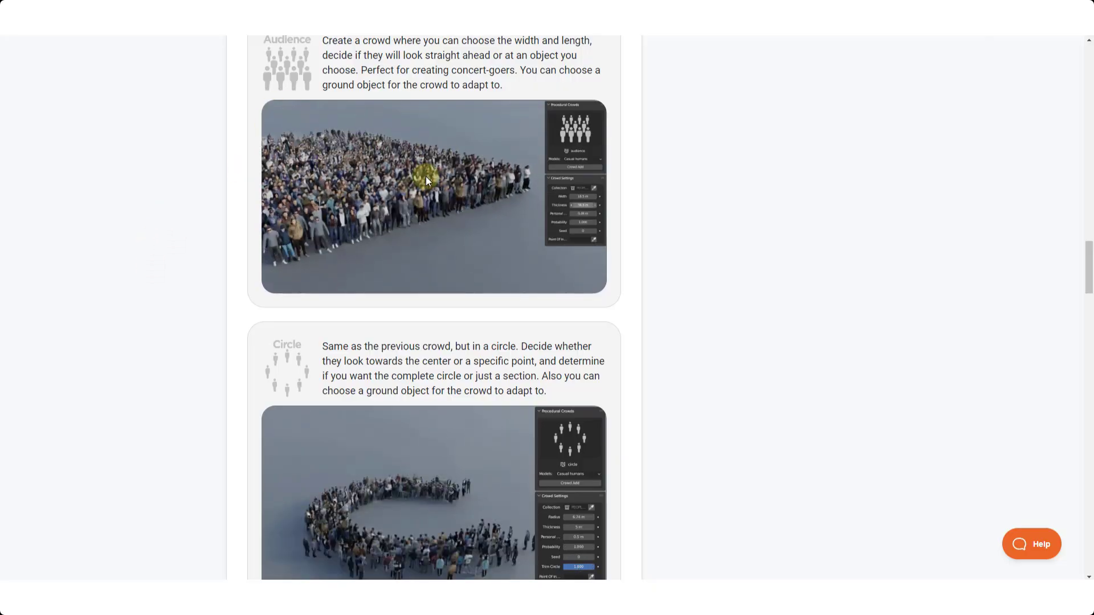
{"action": "scroll", "coordinate": [376, 180], "scroll_direction": "down", "scroll_amount": 3}
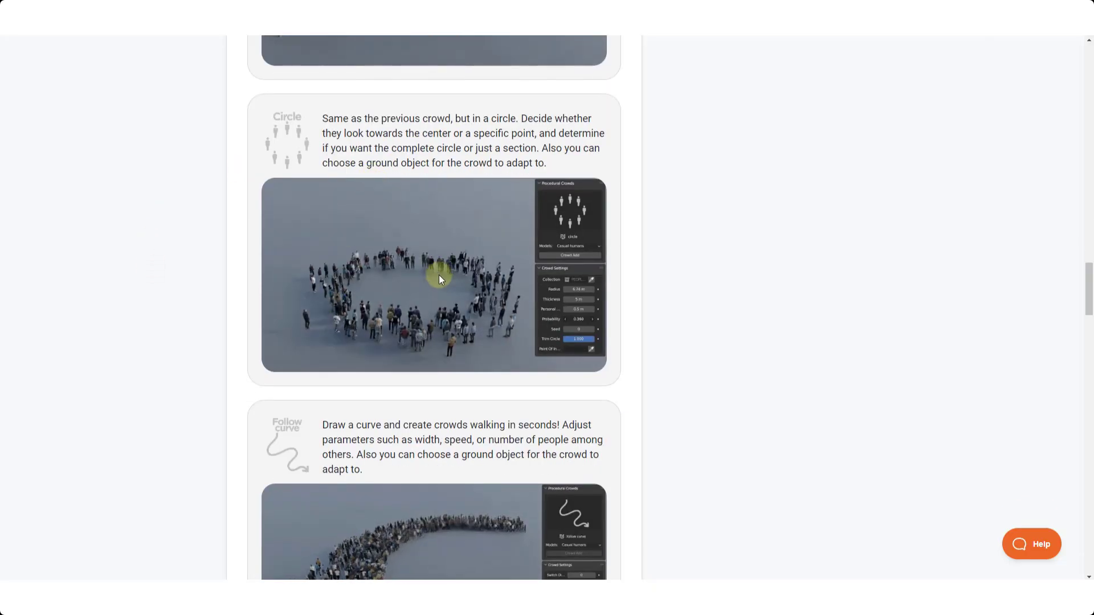
{"action": "scroll", "coordinate": [484, 293], "scroll_direction": "down", "scroll_amount": 5}
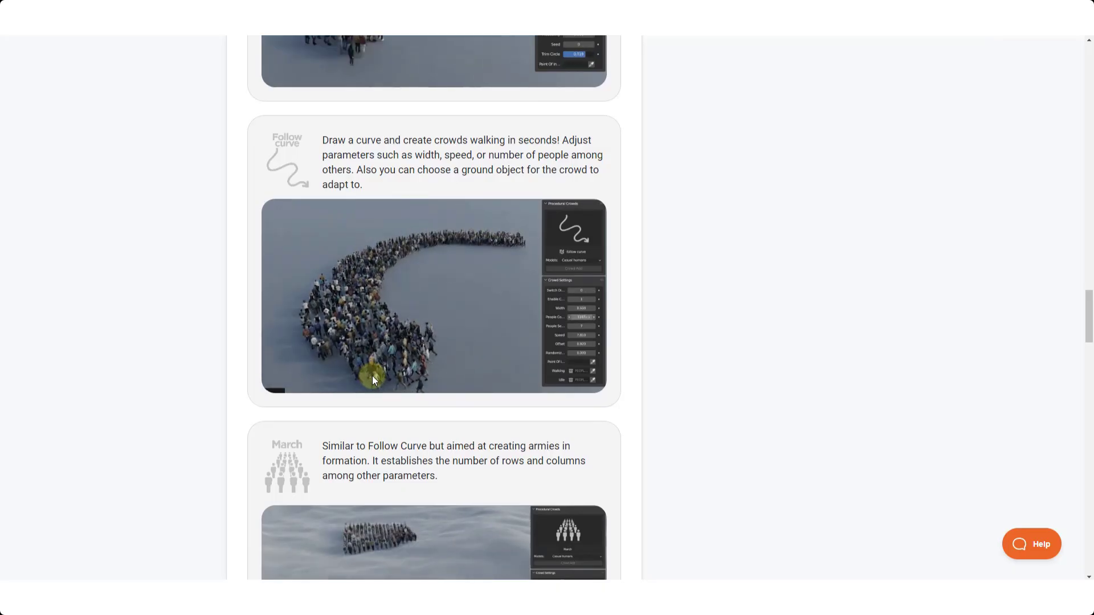
{"action": "scroll", "coordinate": [433, 254], "scroll_direction": "down", "scroll_amount": 5}
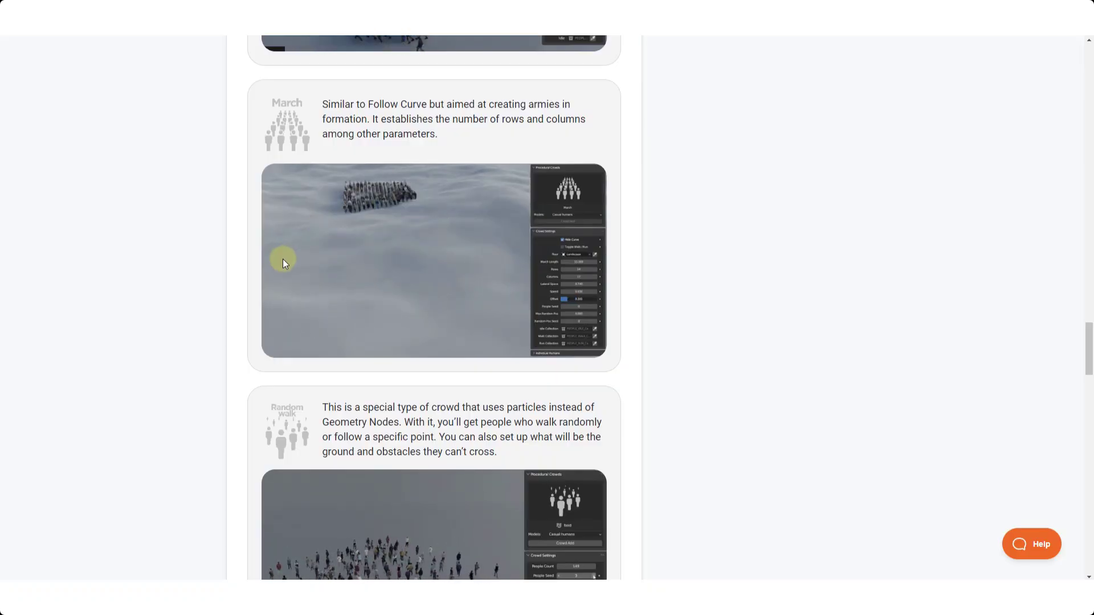
{"action": "scroll", "coordinate": [284, 261], "scroll_direction": "down", "scroll_amount": 4}
{"action": "scroll", "coordinate": [303, 268], "scroll_direction": "down", "scroll_amount": 2}
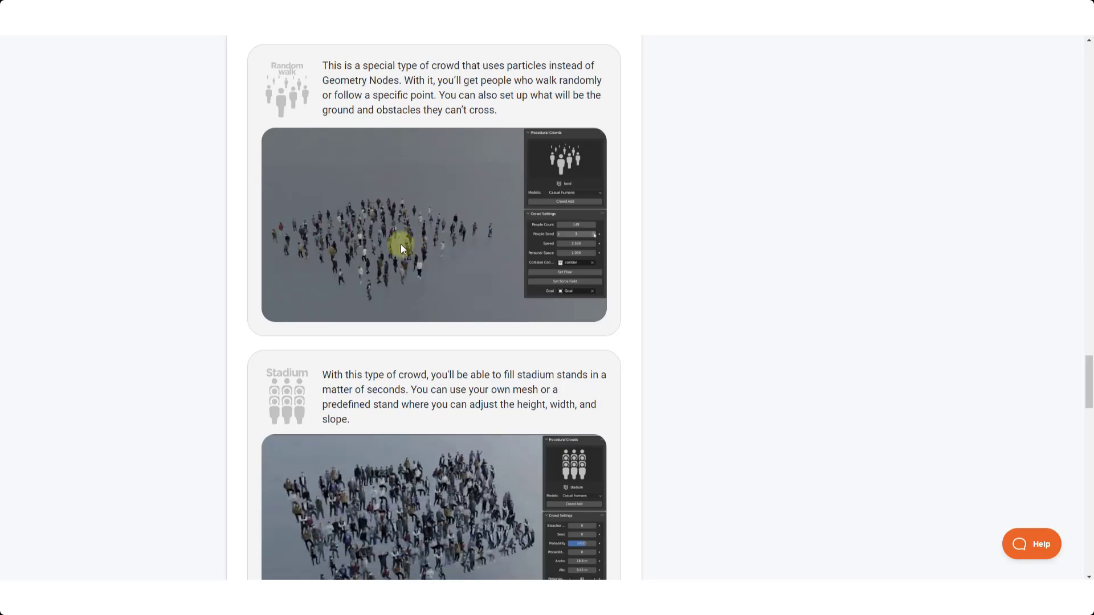
{"action": "scroll", "coordinate": [353, 250], "scroll_direction": "down", "scroll_amount": 1}
{"action": "scroll", "coordinate": [319, 255], "scroll_direction": "down", "scroll_amount": 3}
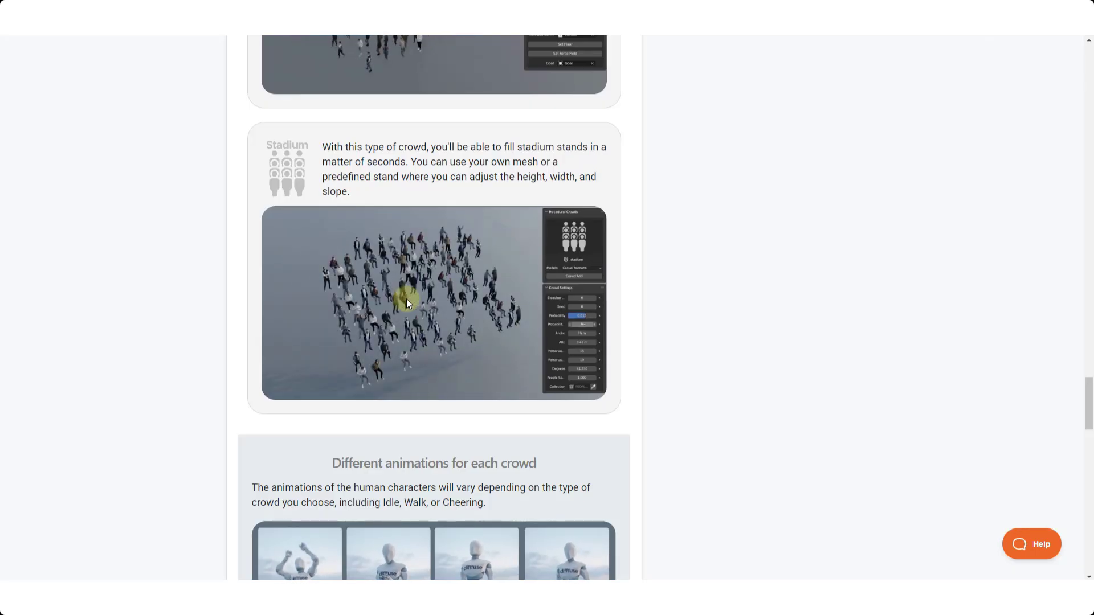
Examine the product page's sections on crowd animations, high-poly and low-poly individual humans, and the pack contents.
{"action": "scroll", "coordinate": [234, 274], "scroll_direction": "down", "scroll_amount": 6}
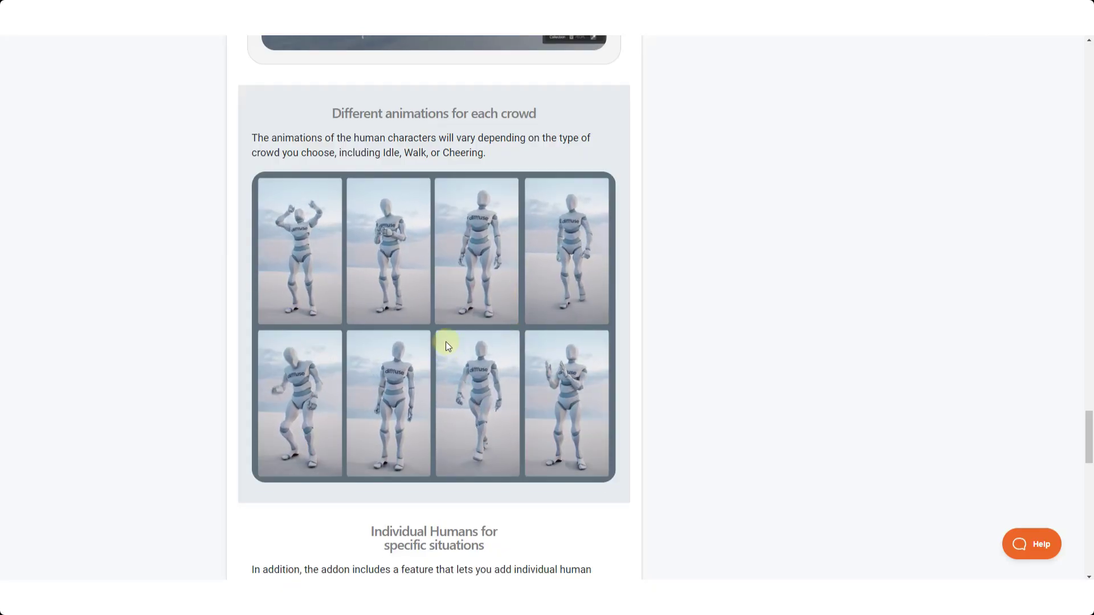
{"action": "scroll", "coordinate": [446, 340], "scroll_direction": "down", "scroll_amount": 7}
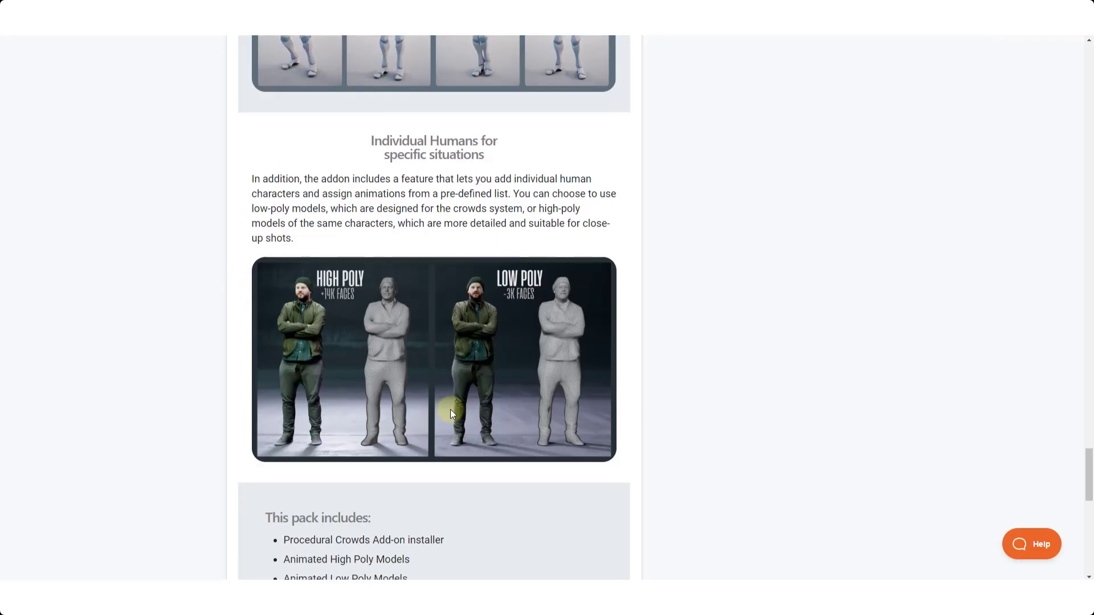
{"action": "scroll", "coordinate": [474, 324], "scroll_direction": "down", "scroll_amount": 2}
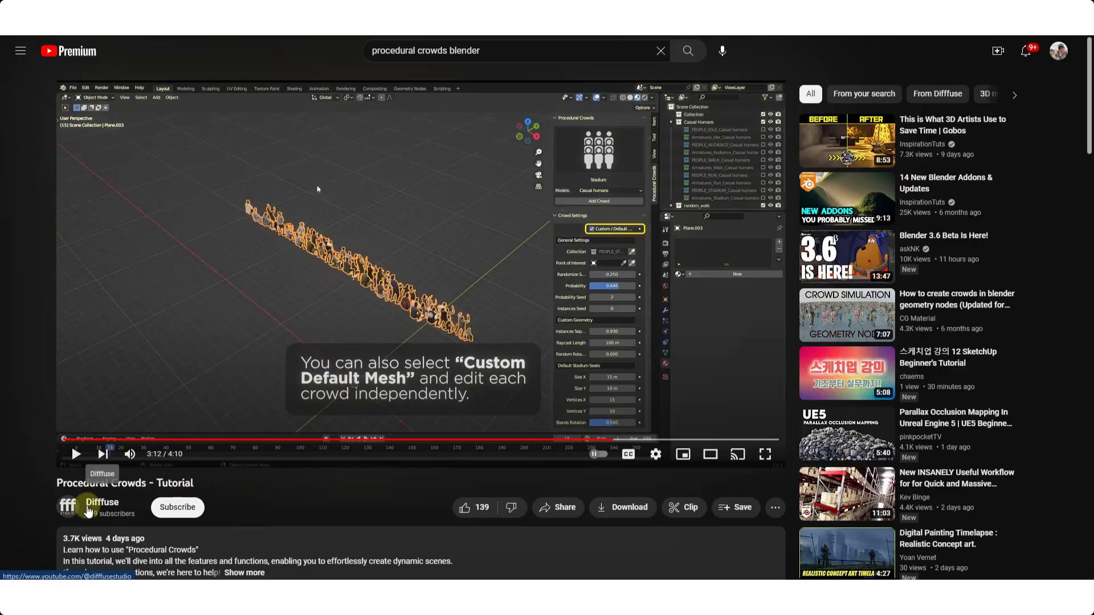
Read the viewer comments and creator replies under the Procedural Crowds tutorial video on YouTube.
{"action": "scroll", "coordinate": [80, 502], "scroll_direction": "down", "scroll_amount": 12}
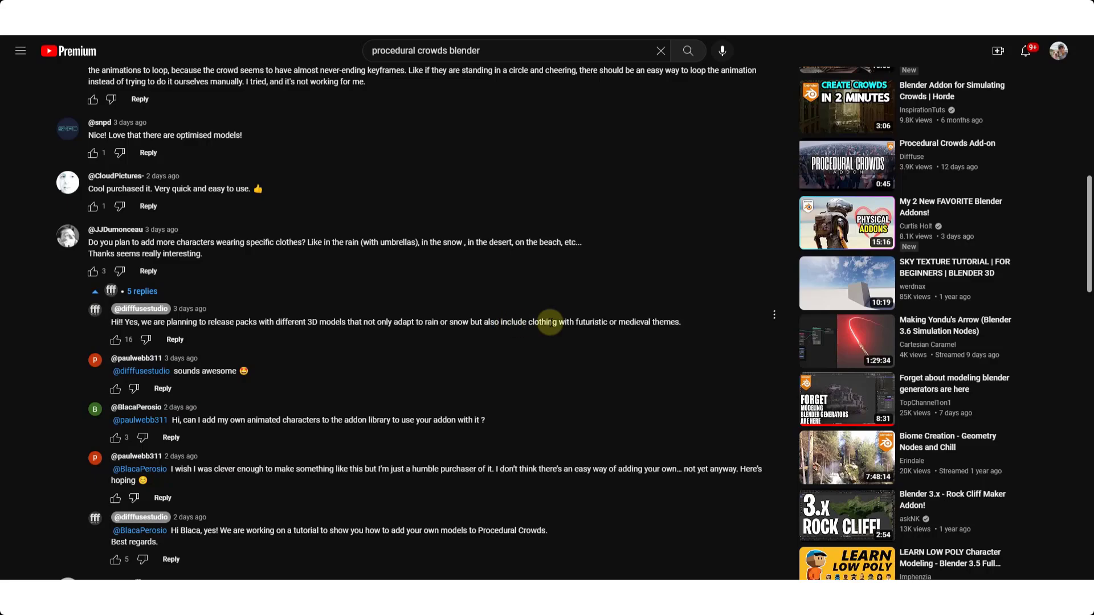
{"action": "scroll", "coordinate": [360, 336], "scroll_direction": "down", "scroll_amount": 15}
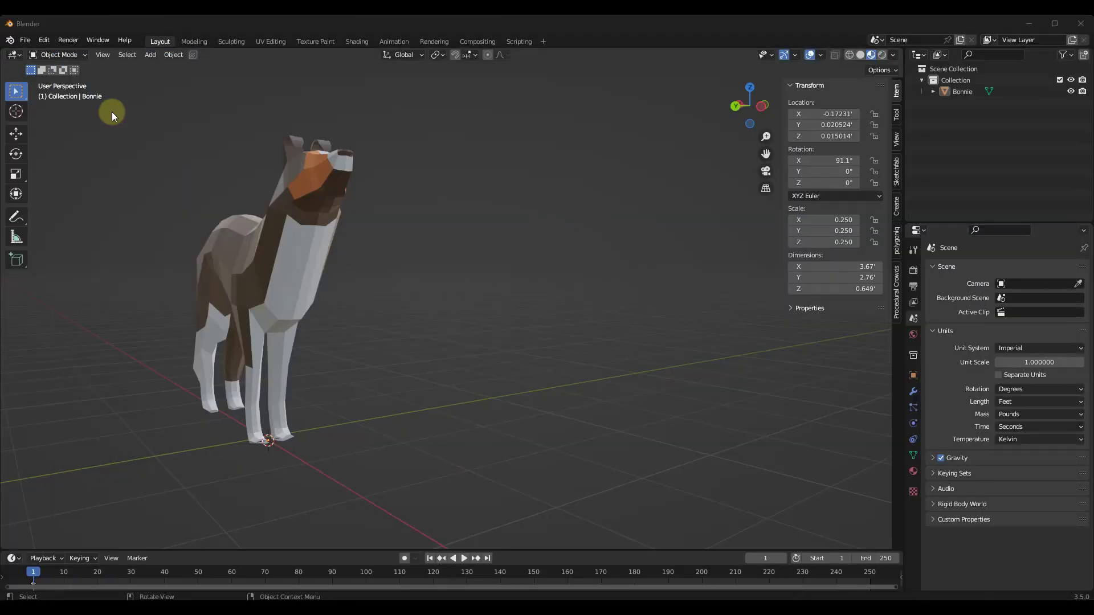
In Blender's add-on preferences, search for "pr", inspect the Procedural Crowds entry and its assets folder, and close the preferences.
{"action": "left_click", "coordinate": [44, 39]}
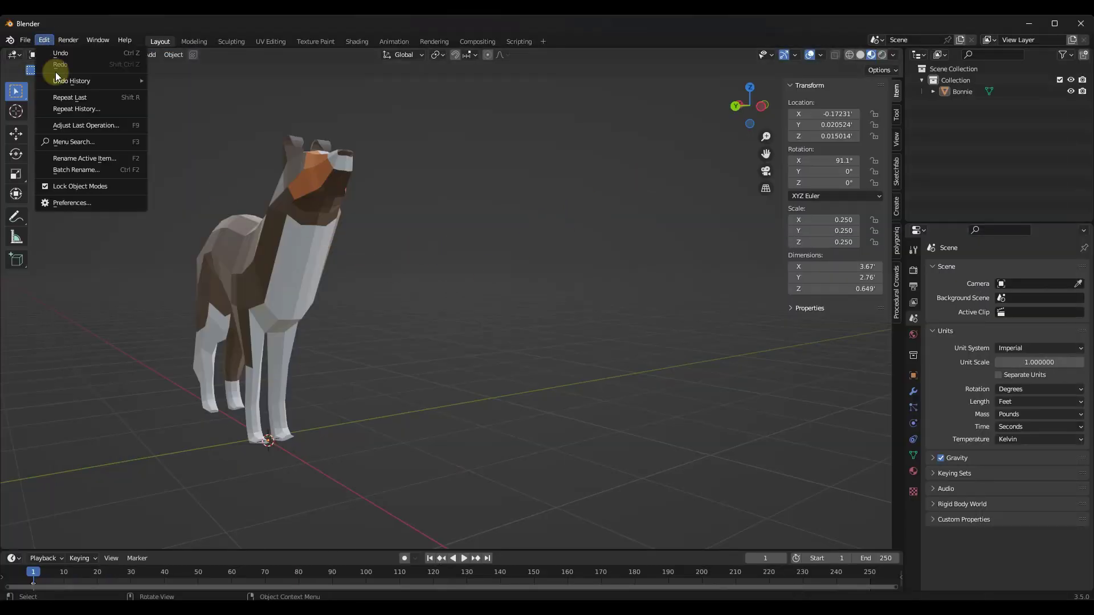
{"action": "left_click", "coordinate": [77, 205]}
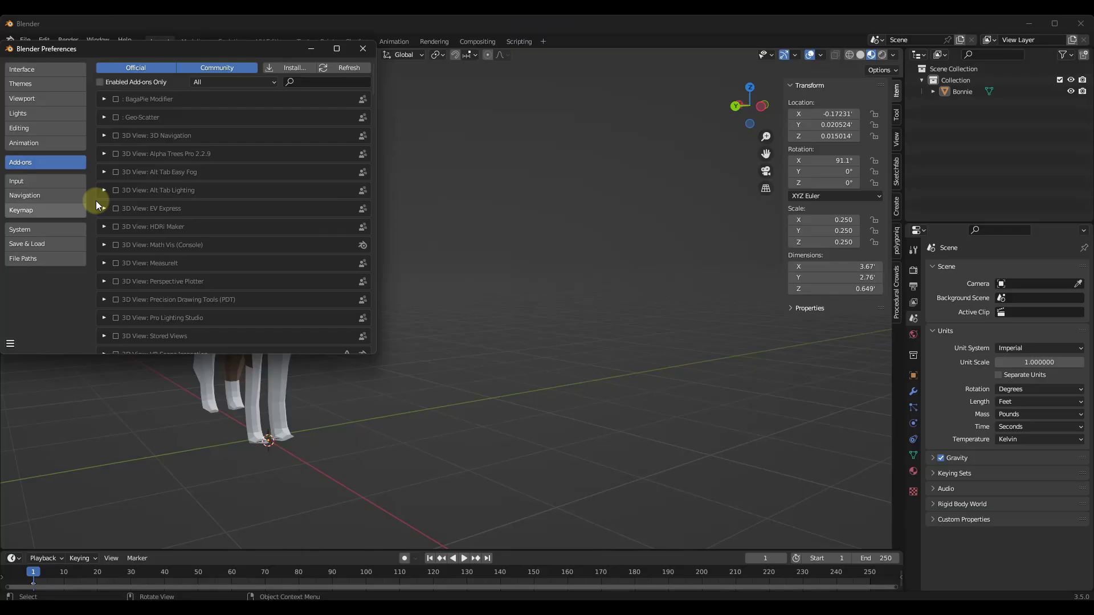
{"action": "left_click", "coordinate": [320, 81]}
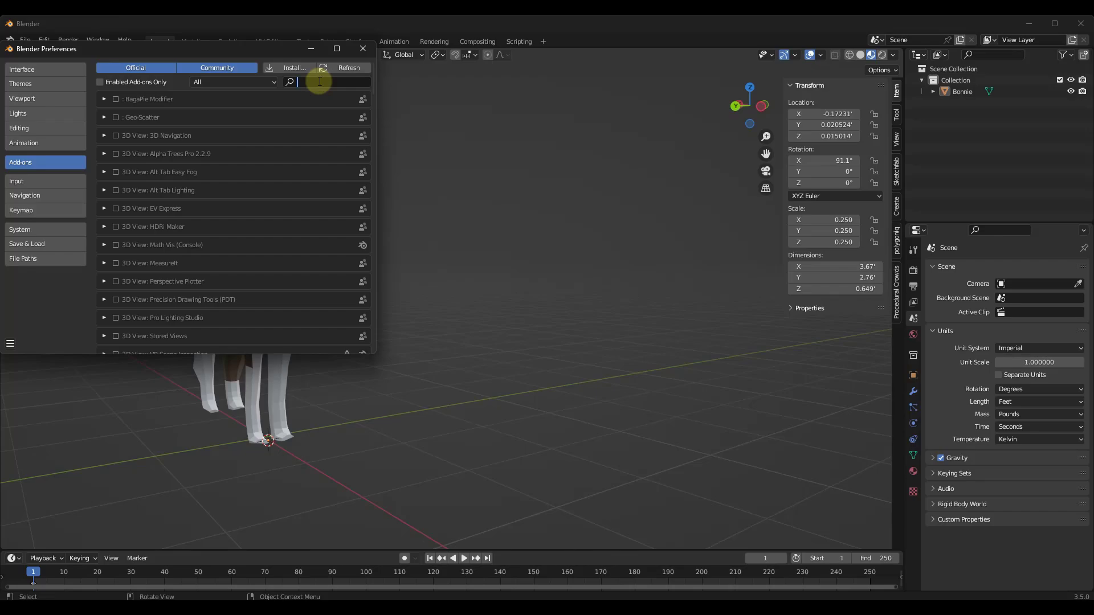
{"action": "type", "text": "pr"}
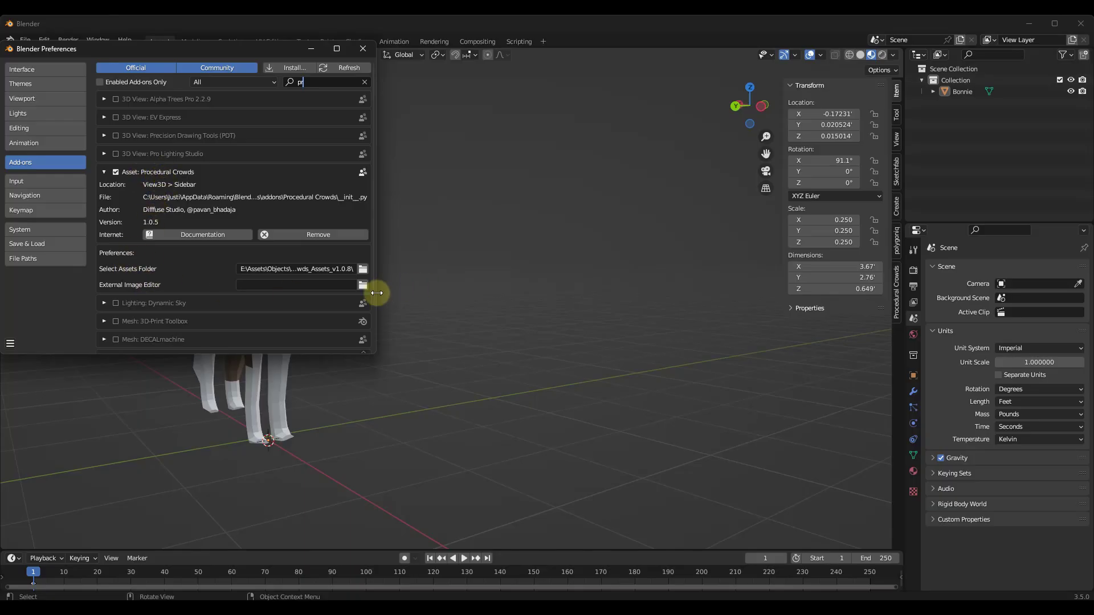
{"action": "left_click_drag", "start_coordinate": [377, 293], "coordinate": [491, 292]}
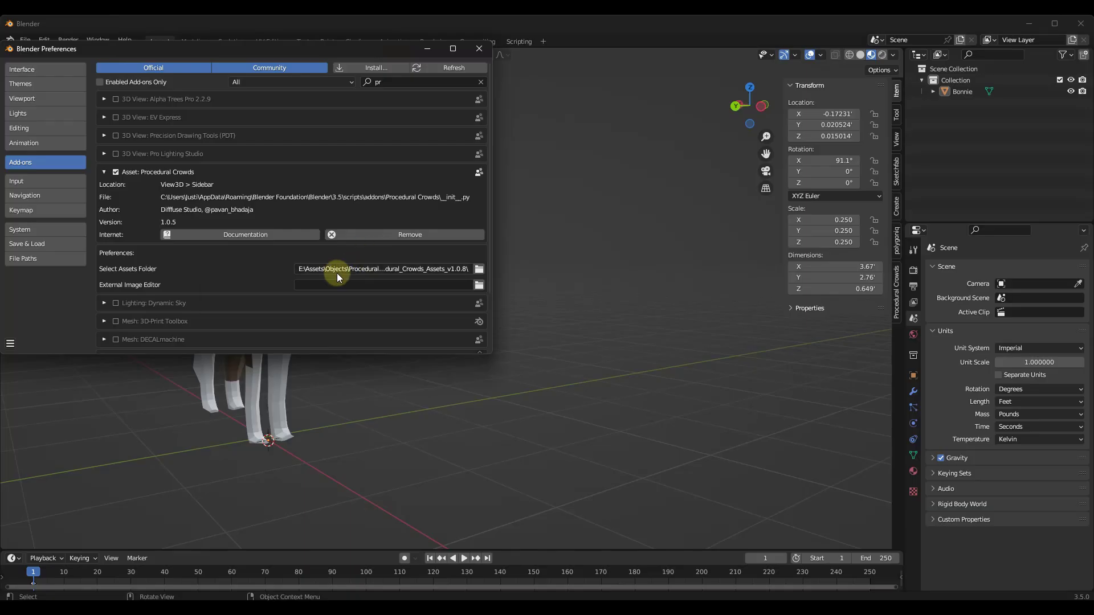
{"action": "left_click", "coordinate": [479, 49]}
Move the dog model across the ground plane, about -23.4' in X and -0.95' in Y, with its height locked.
{"action": "scroll", "coordinate": [450, 260], "scroll_direction": "down", "scroll_amount": 5}
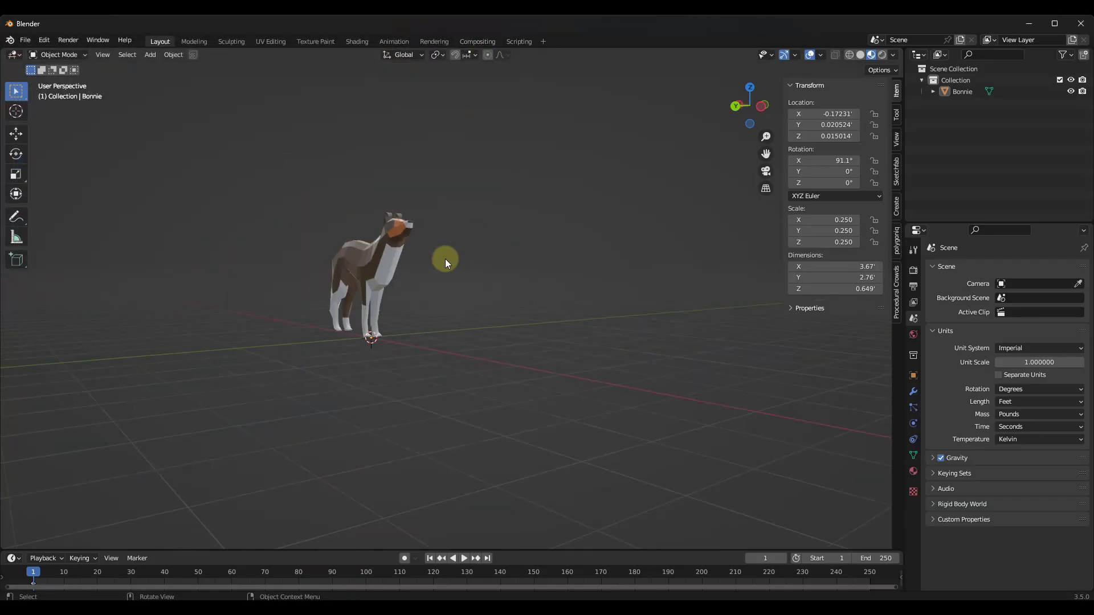
{"action": "middle_click_drag", "start_coordinate": [429, 246], "coordinate": [434, 262]}
{"action": "scroll", "coordinate": [442, 252], "scroll_direction": "down", "scroll_amount": 3}
{"action": "left_click", "coordinate": [423, 255]}
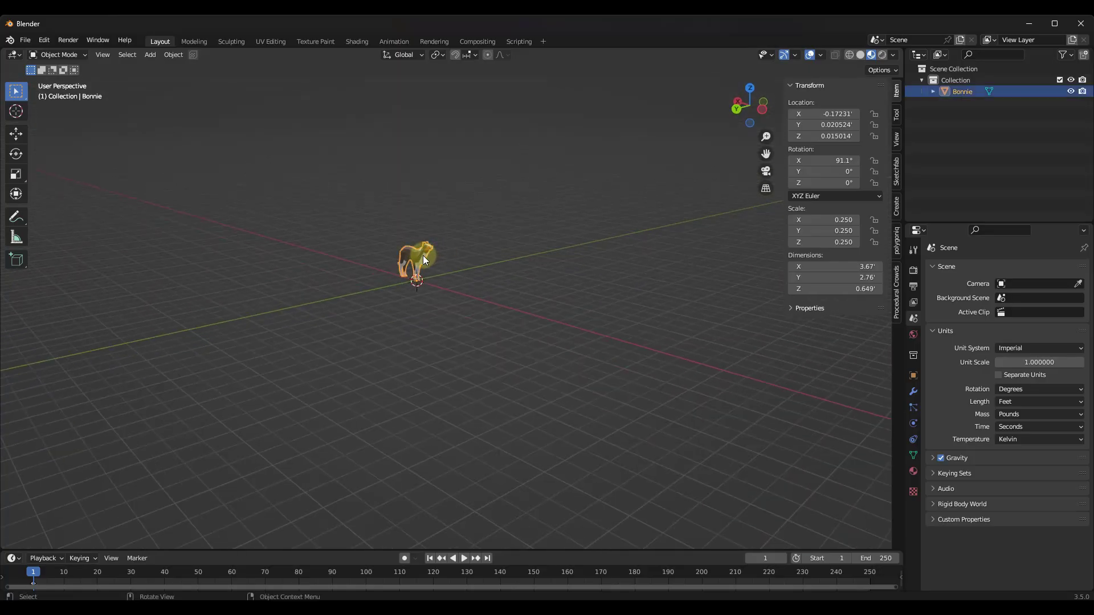
{"action": "key", "text": "g"}
{"action": "key", "text": "shift+z"}
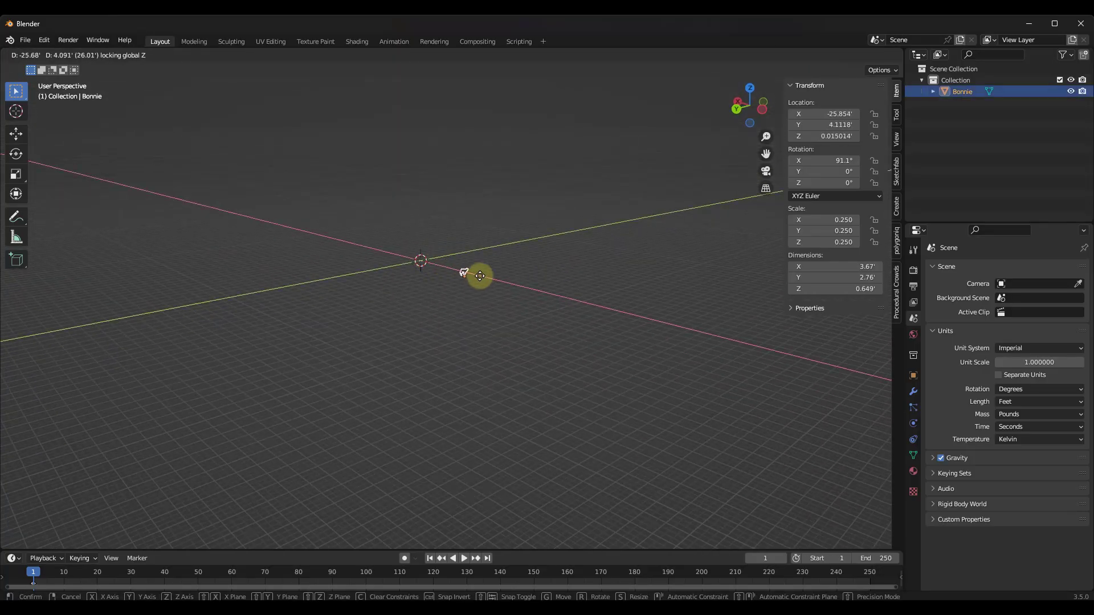
{"action": "left_click", "coordinate": [483, 271]}
{"action": "middle_click_drag", "start_coordinate": [443, 252], "coordinate": [409, 268]}
{"action": "scroll", "coordinate": [409, 268], "scroll_direction": "up", "scroll_amount": 4}
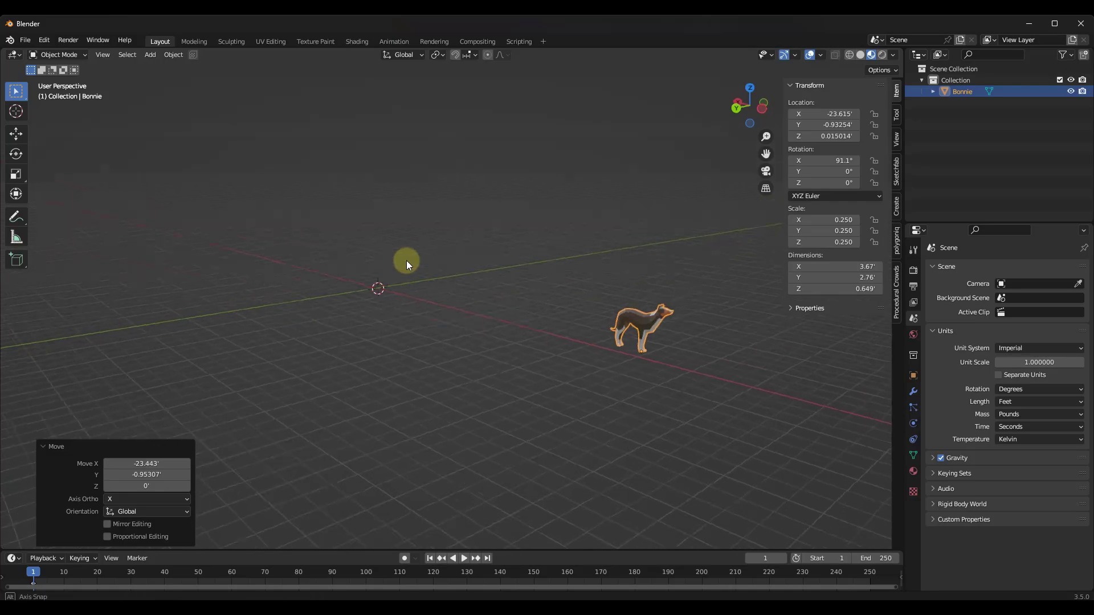
{"action": "middle_click_drag", "start_coordinate": [512, 279], "coordinate": [515, 280]}
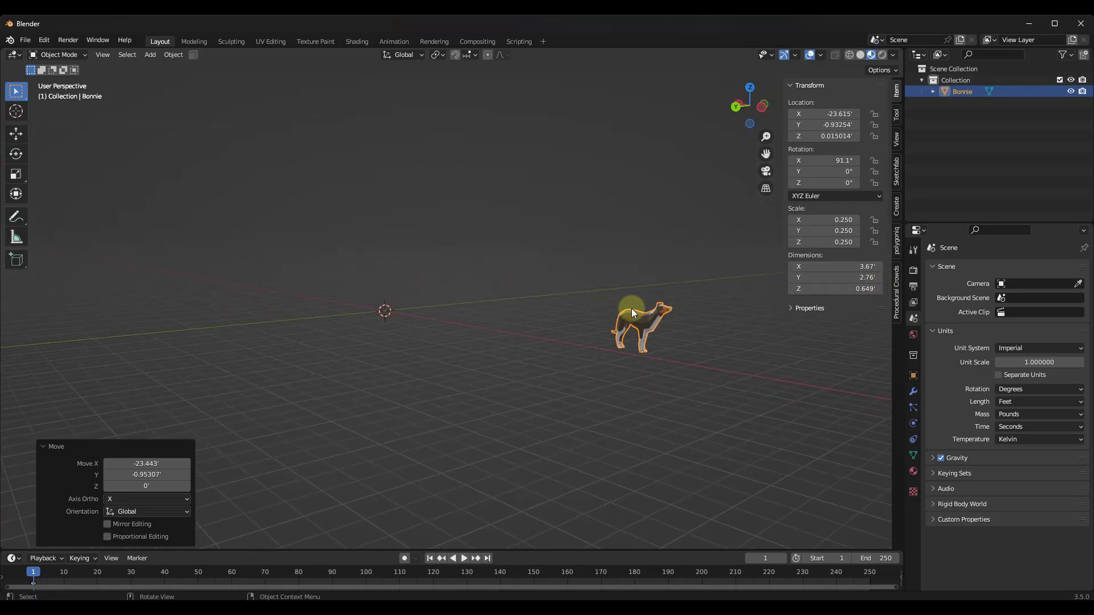
Add an Audience crowd with the Casual humans models using the Procedural Crowds add-on.
{"action": "key", "text": "n"}
{"action": "key", "text": "n"}
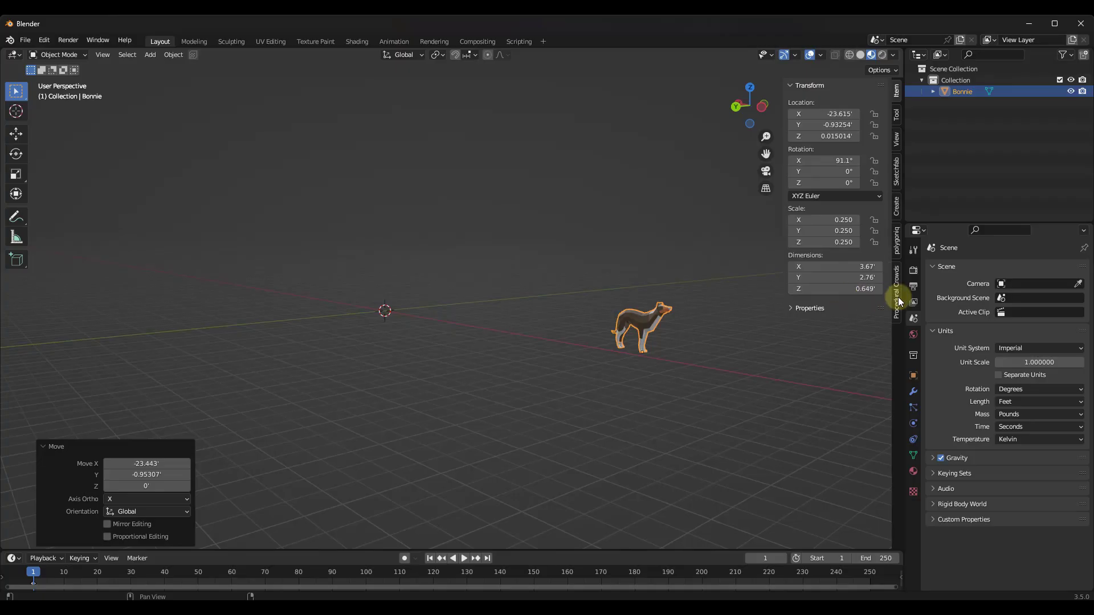
{"action": "left_click", "coordinate": [897, 296]}
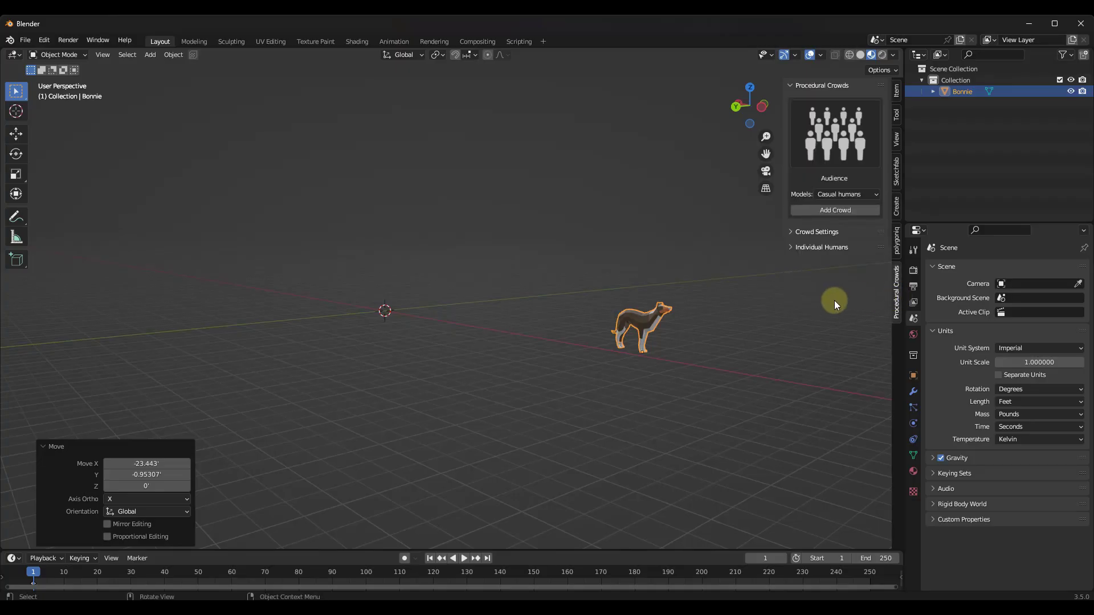
{"action": "left_click", "coordinate": [831, 128]}
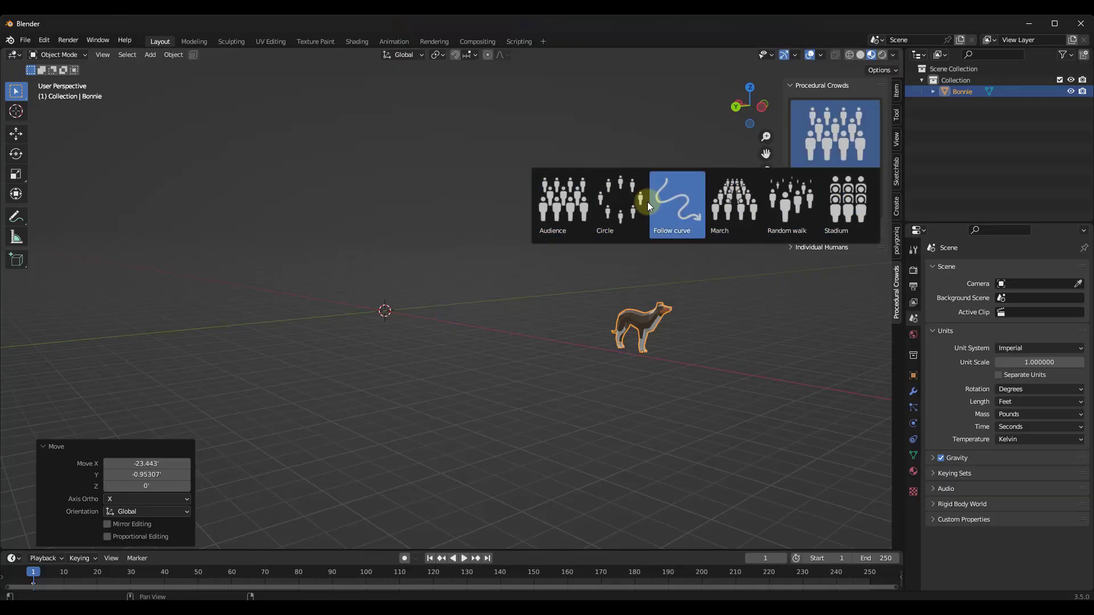
{"action": "left_click", "coordinate": [567, 201]}
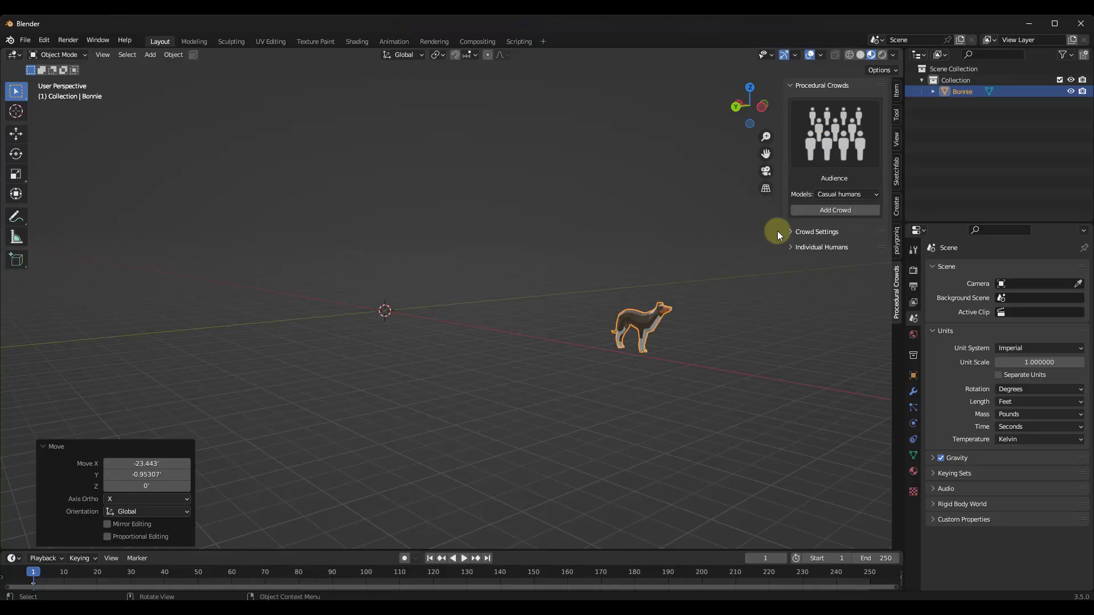
{"action": "left_click", "coordinate": [829, 212]}
Inspect the audience crowd up close, play its animation, stop playback and return to frame 1.
{"action": "middle_click_drag", "start_coordinate": [546, 284], "coordinate": [522, 248]}
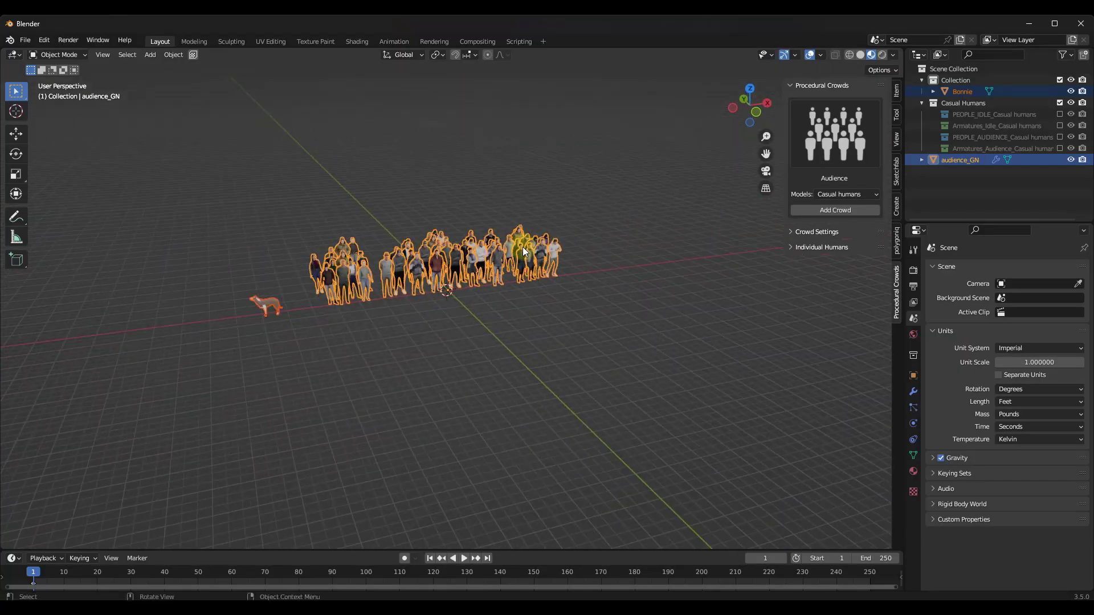
{"action": "scroll", "coordinate": [522, 247], "scroll_direction": "up", "scroll_amount": 5}
{"action": "middle_click_drag", "start_coordinate": [458, 260], "coordinate": [399, 269]}
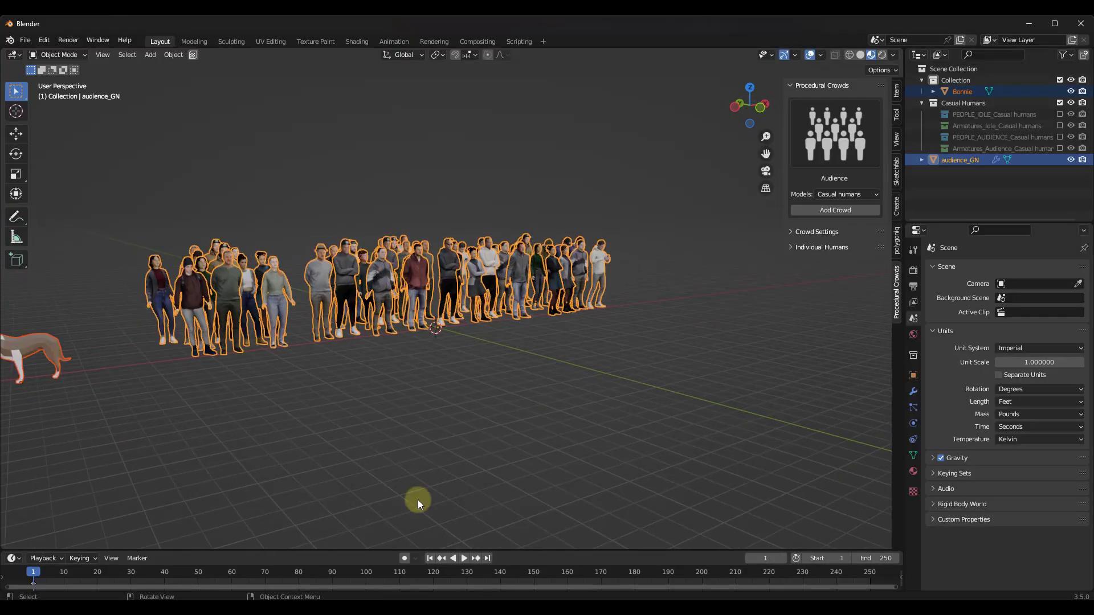
{"action": "left_click", "coordinate": [465, 559]}
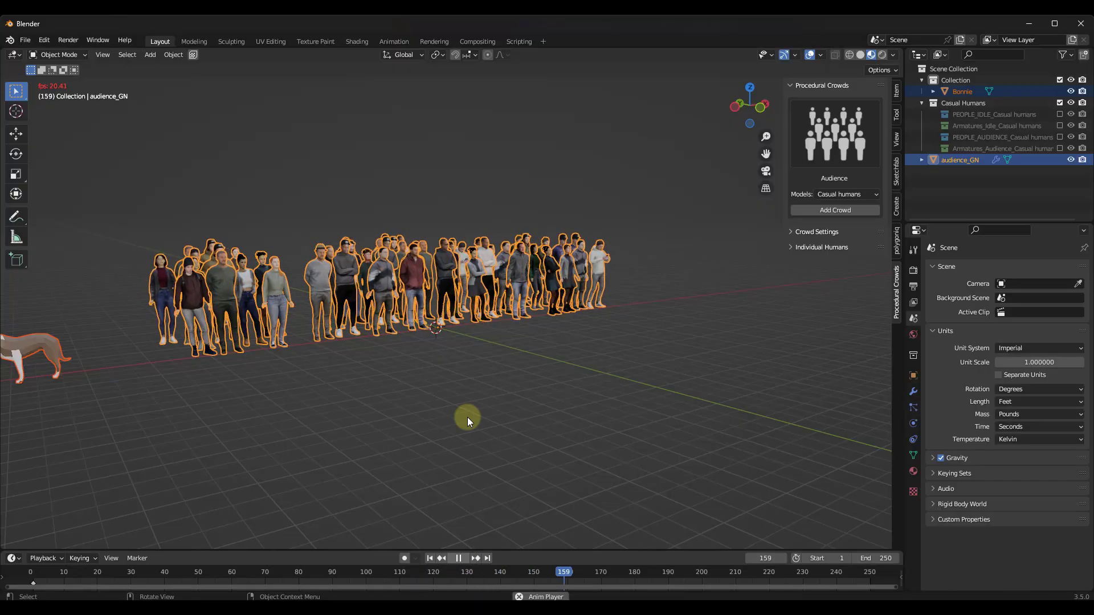
{"action": "left_click", "coordinate": [458, 558]}
{"action": "left_click", "coordinate": [431, 559]}
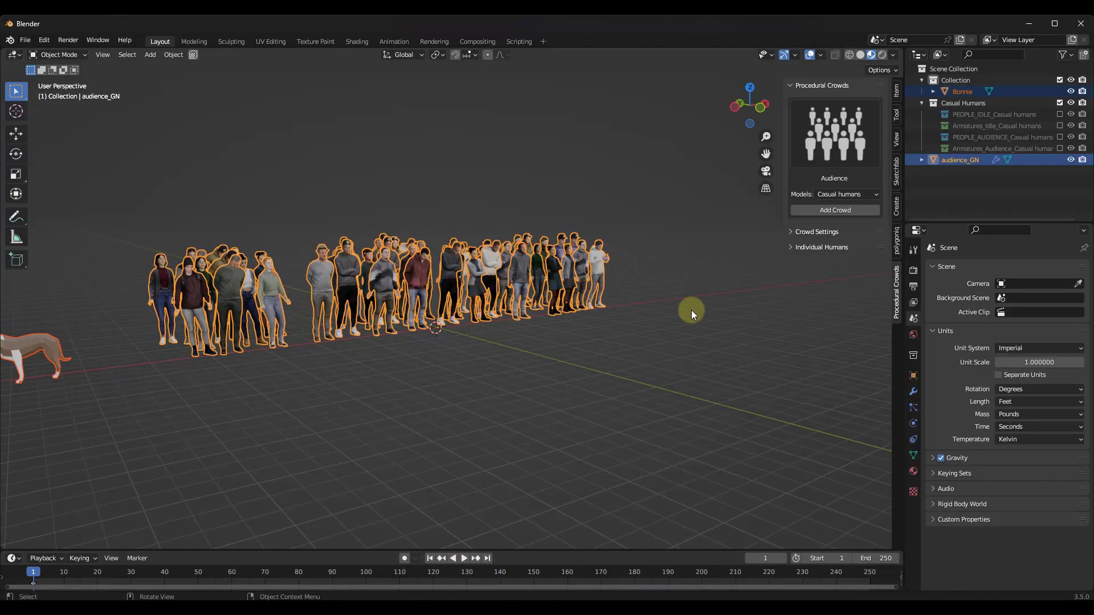
Expand the audience crowd's settings and set its Width to about 96.5' and its Thickness to about 36.9'.
{"action": "left_click", "coordinate": [817, 232]}
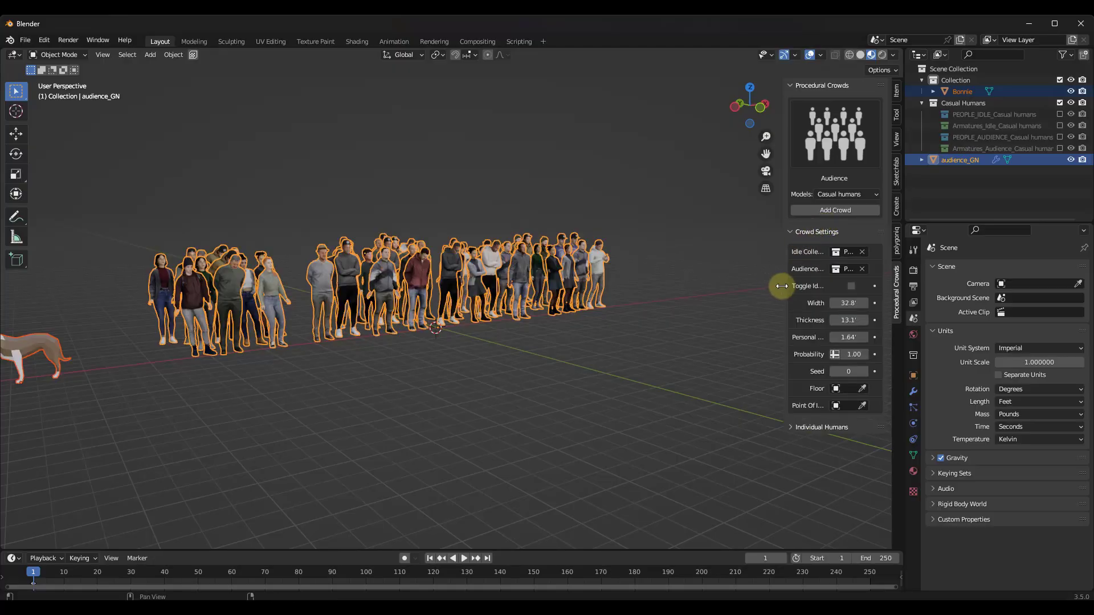
{"action": "left_click_drag", "start_coordinate": [782, 286], "coordinate": [647, 288]}
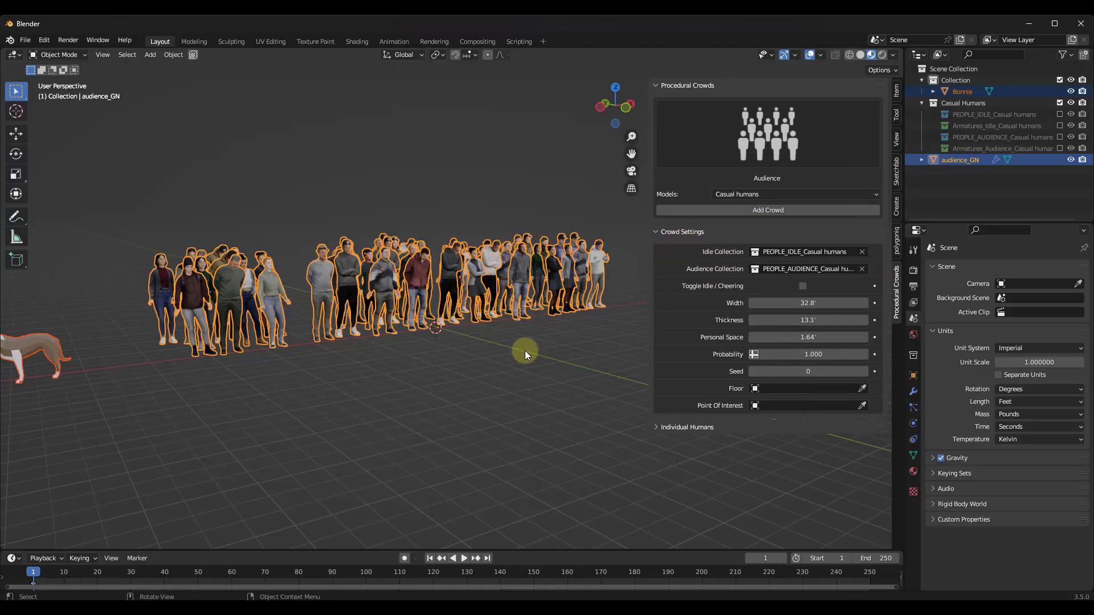
{"action": "left_click_drag", "start_coordinate": [775, 303], "coordinate": [587, 306]}
{"action": "left_click_drag", "start_coordinate": [796, 320], "coordinate": [491, 340]}
{"action": "scroll", "coordinate": [487, 340], "scroll_direction": "down", "scroll_amount": 4}
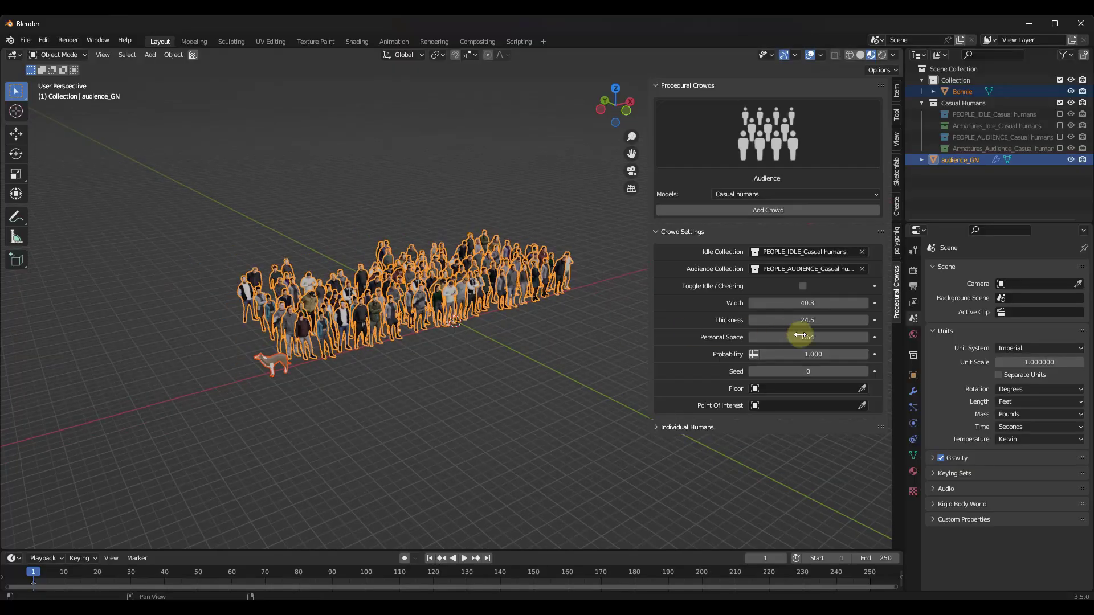
{"action": "left_click_drag", "start_coordinate": [800, 319], "coordinate": [631, 339]}
{"action": "left_click_drag", "start_coordinate": [559, 339], "coordinate": [641, 337]}
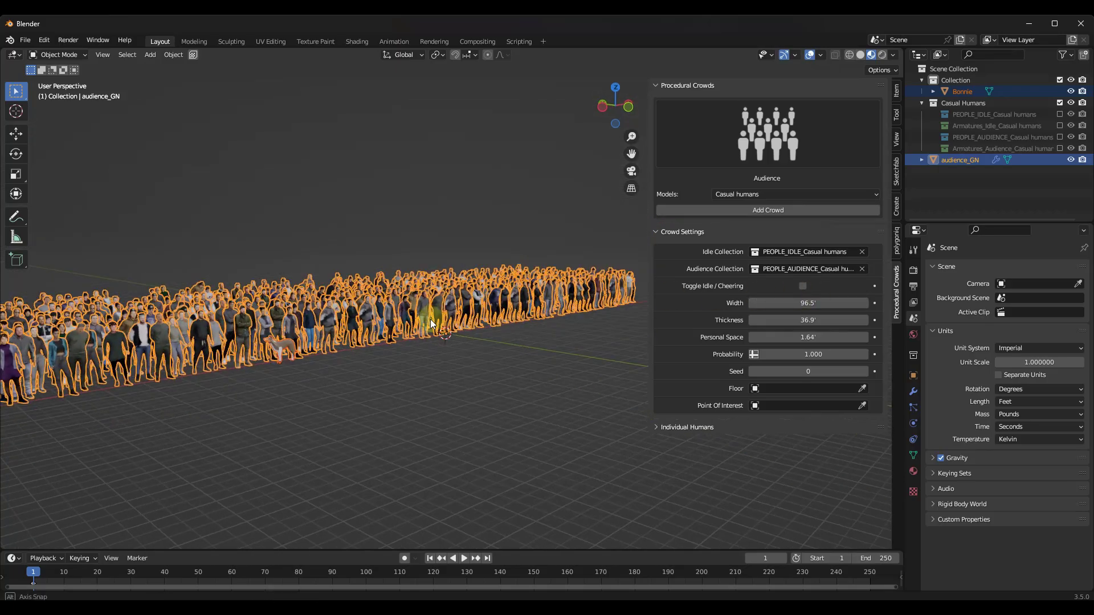
{"action": "middle_click_drag", "start_coordinate": [430, 319], "coordinate": [337, 297]}
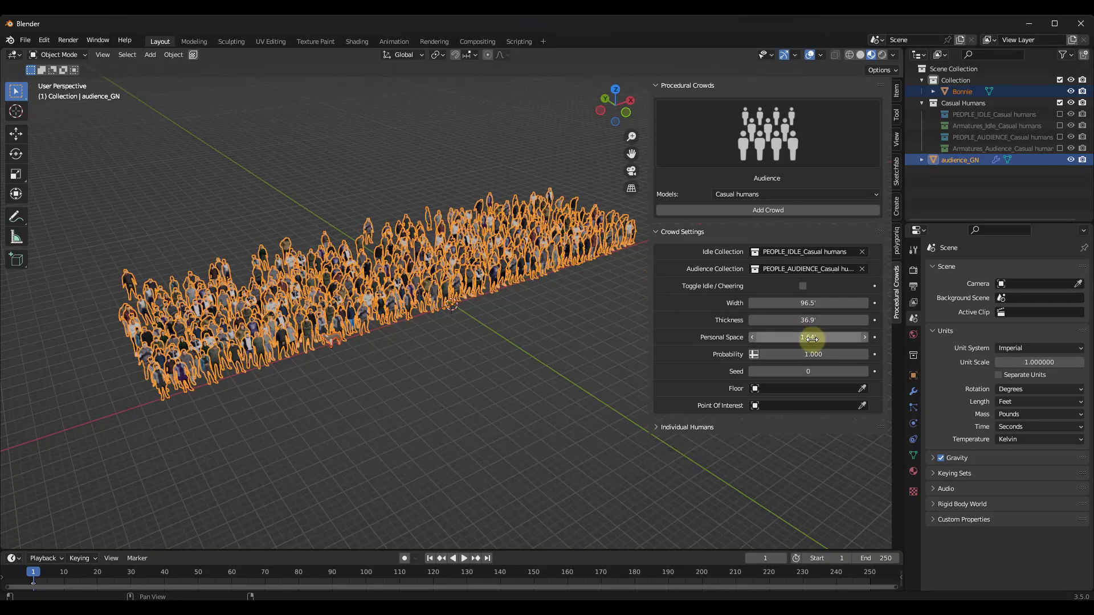
Set the audience crowd's Personal Space to 0.984' and its Probability to 0.450.
{"action": "left_click_drag", "start_coordinate": [811, 338], "coordinate": [528, 341]}
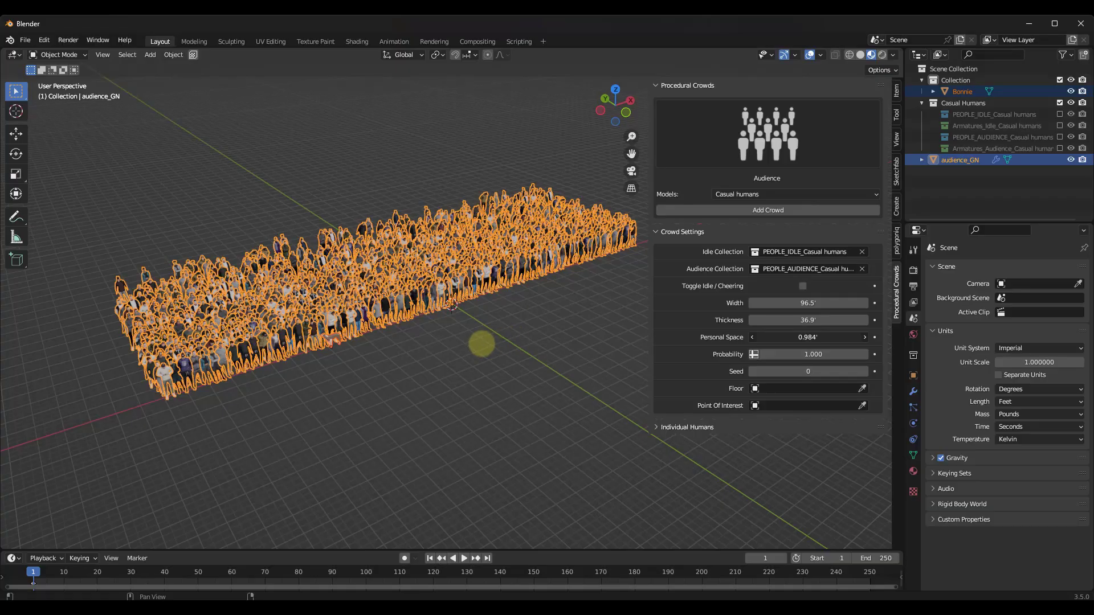
{"action": "mouse_move", "coordinate": [481, 343]}
{"action": "left_mouse_down"}
{"action": "mouse_move", "coordinate": [510, 341]}
{"action": "mouse_move", "coordinate": [474, 346]}
{"action": "left_mouse_up"}
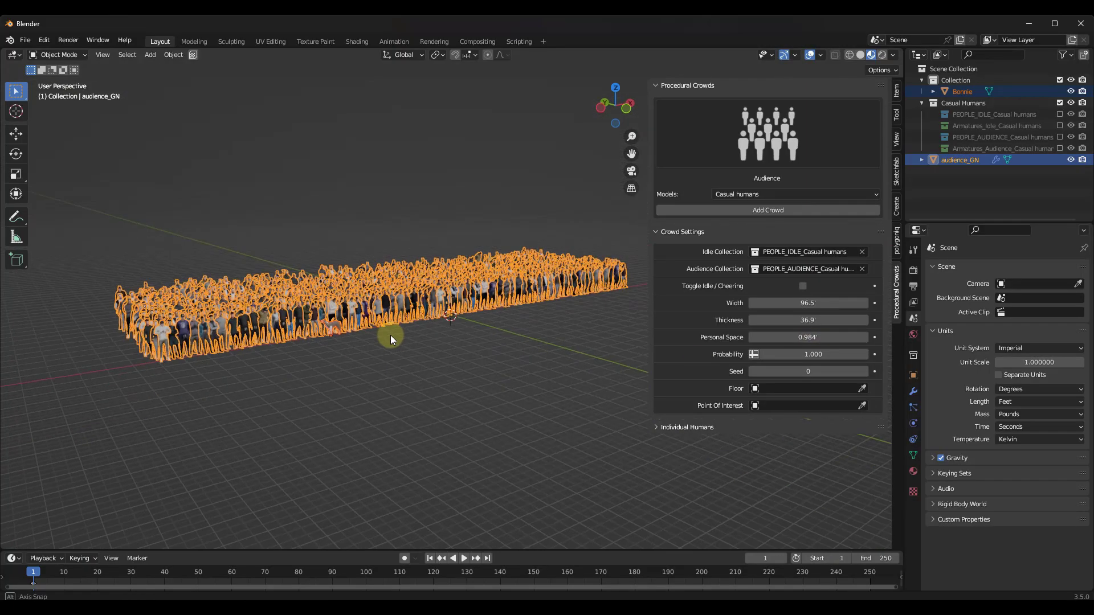
{"action": "middle_click_drag", "start_coordinate": [391, 336], "coordinate": [395, 313]}
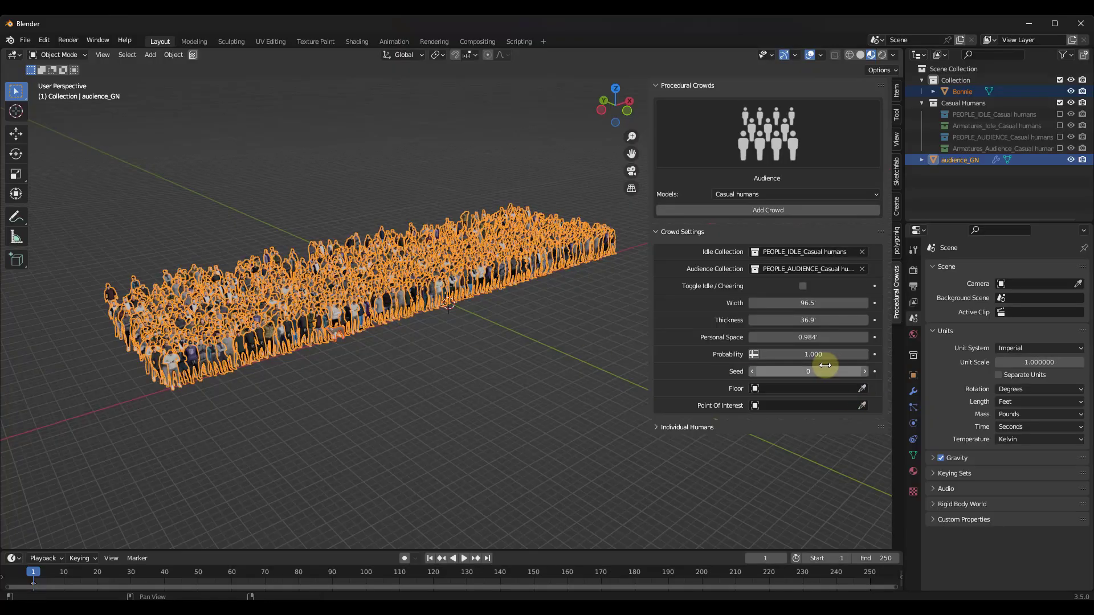
{"action": "left_click_drag", "start_coordinate": [817, 354], "coordinate": [770, 354]}
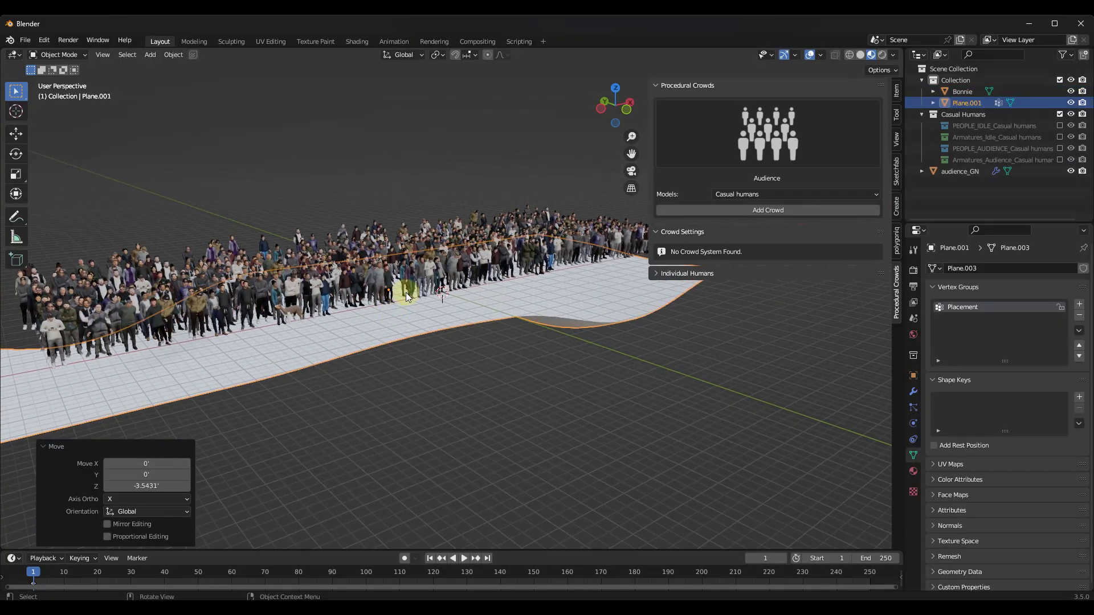
Try the wavy plane as the audience crowd's Floor object and clear the Floor setting again.
{"action": "left_click", "coordinate": [413, 279]}
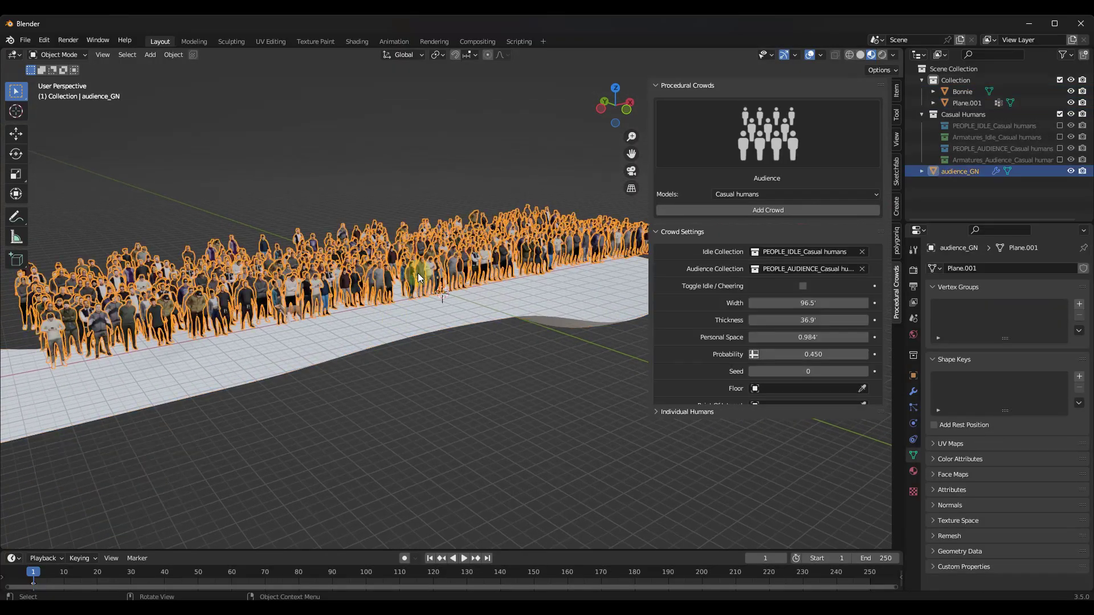
{"action": "left_click", "coordinate": [483, 308]}
{"action": "mouse_move", "coordinate": [470, 321]}
{"action": "middle_mouse_down"}
{"action": "mouse_move", "coordinate": [382, 309]}
{"action": "mouse_move", "coordinate": [452, 285]}
{"action": "mouse_move", "coordinate": [525, 316]}
{"action": "mouse_move", "coordinate": [469, 352]}
{"action": "mouse_move", "coordinate": [439, 306]}
{"action": "mouse_move", "coordinate": [541, 333]}
{"action": "mouse_move", "coordinate": [531, 341]}
{"action": "mouse_move", "coordinate": [491, 313]}
{"action": "mouse_move", "coordinate": [508, 326]}
{"action": "mouse_move", "coordinate": [501, 337]}
{"action": "mouse_move", "coordinate": [599, 333]}
{"action": "middle_mouse_up"}
{"action": "left_click", "coordinate": [862, 388]}
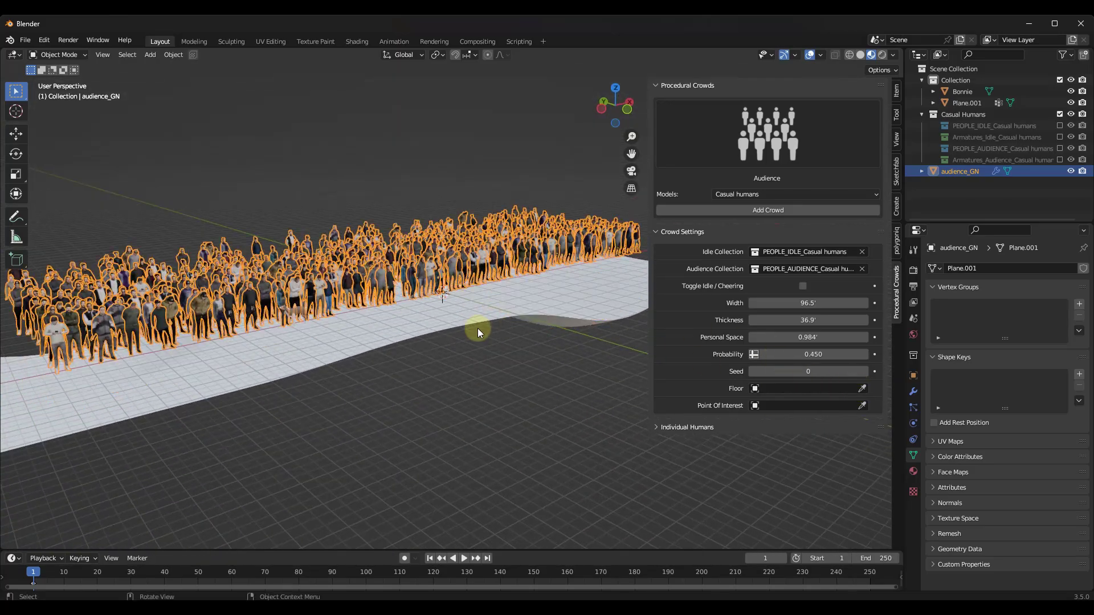
Hide the wavy plane and move the dog across the ground to the open area in front of the crowd, with its height locked.
{"action": "left_click", "coordinate": [427, 322]}
{"action": "key", "text": "h"}
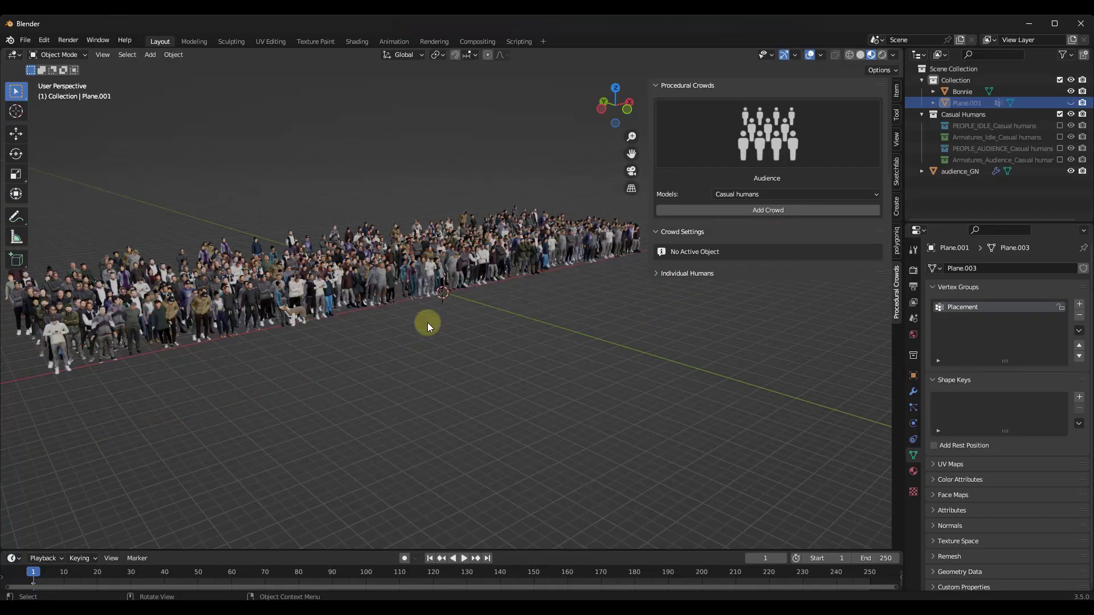
{"action": "left_click", "coordinate": [299, 316]}
{"action": "key", "text": "g"}
{"action": "key", "text": "shift+z"}
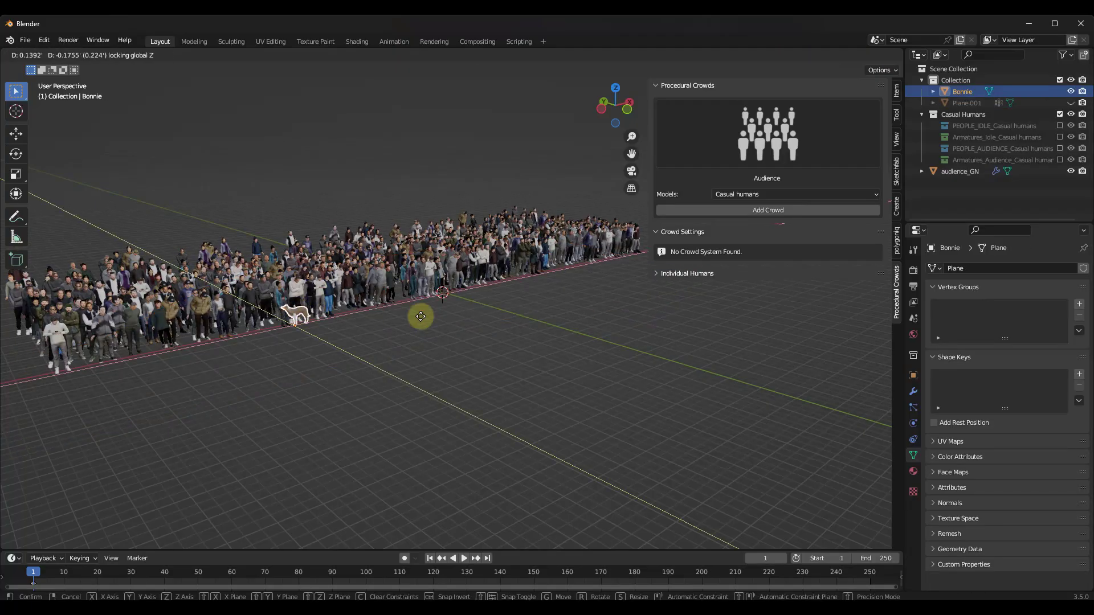
{"action": "left_click", "coordinate": [578, 299]}
Set the dog as the audience crowd's Point Of Interest and move the dog along the X axis in front of the crowd.
{"action": "left_click", "coordinate": [457, 267]}
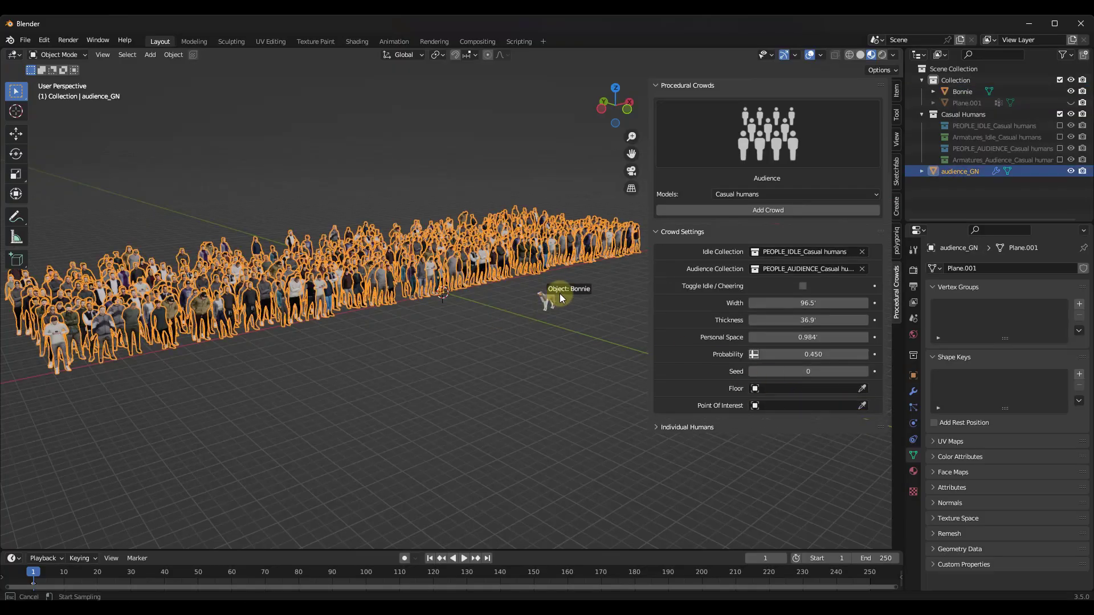
{"action": "scroll", "coordinate": [533, 280], "scroll_direction": "up", "scroll_amount": 6}
{"action": "left_click", "coordinate": [524, 306]}
{"action": "key", "text": "g"}
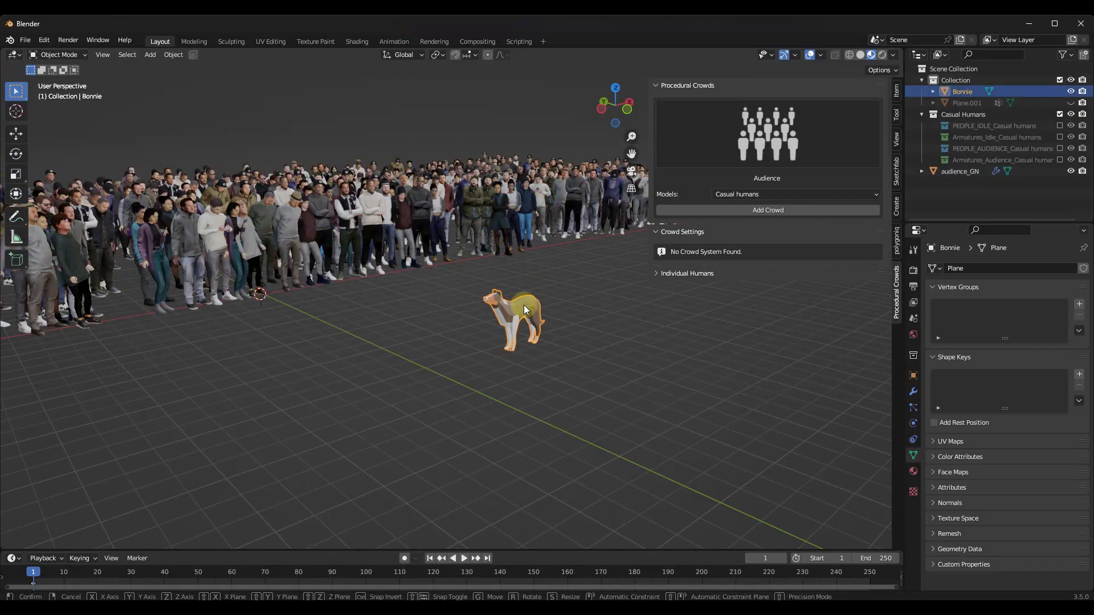
{"action": "key", "text": "x"}
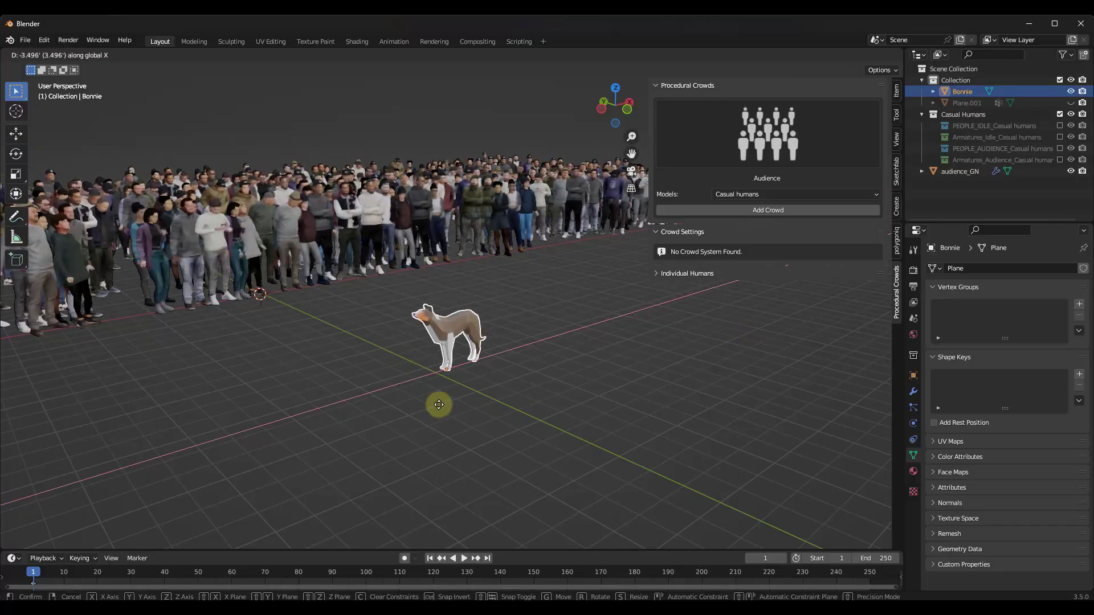
{"action": "left_click", "coordinate": [502, 377]}
{"action": "scroll", "coordinate": [552, 350], "scroll_direction": "down", "scroll_amount": 5}
Switch the audience crowd from idle to cheering and play its animation.
{"action": "left_click", "coordinate": [537, 280]}
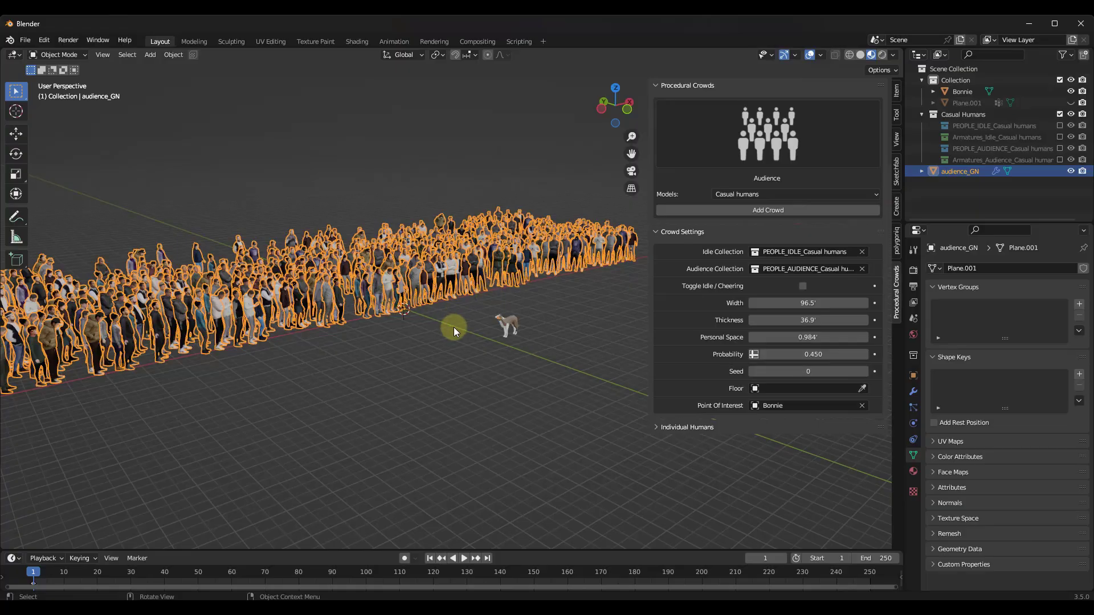
{"action": "left_click", "coordinate": [804, 286]}
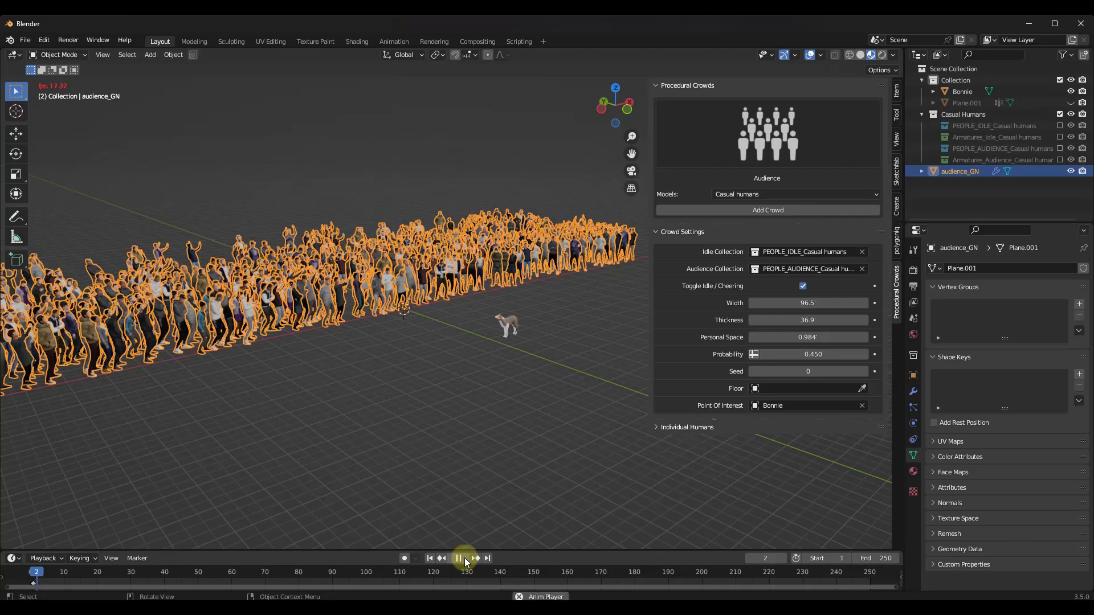
{"action": "middle_click_drag", "start_coordinate": [362, 274], "coordinate": [407, 289]}
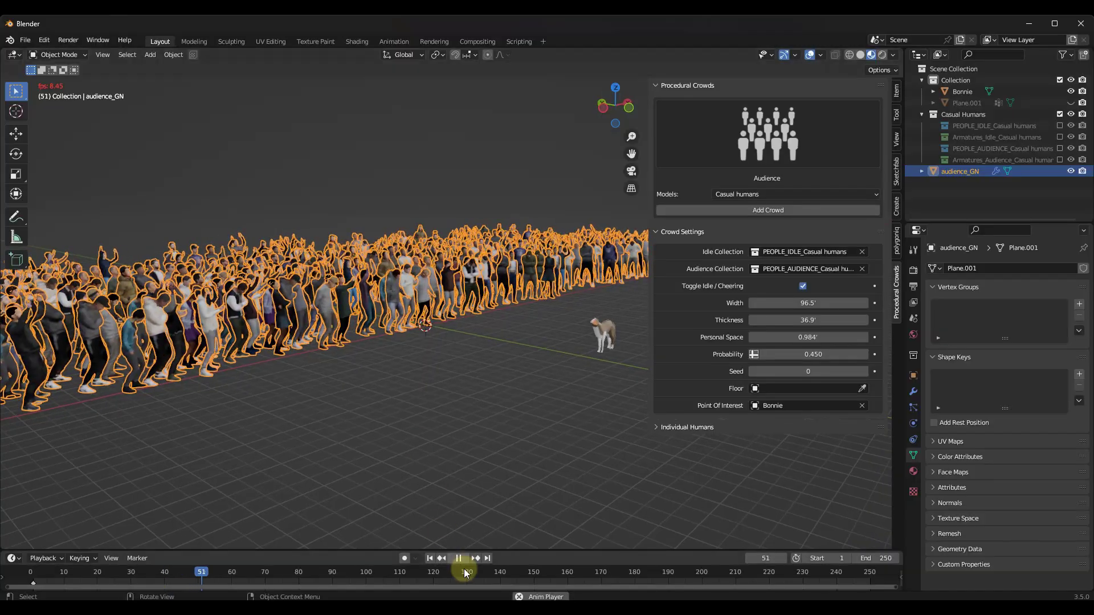
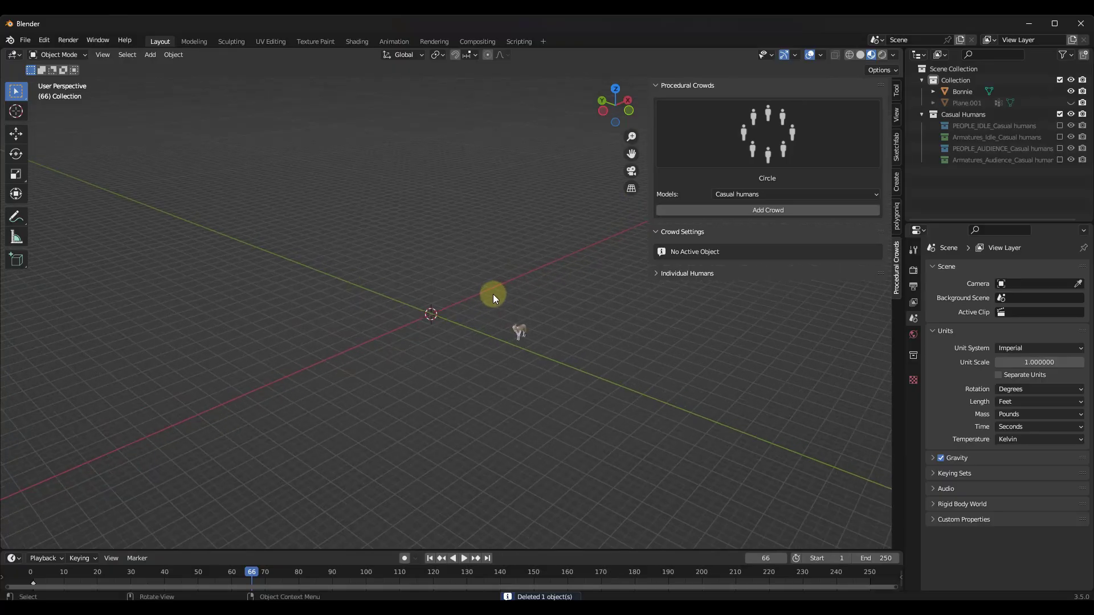
Add a Circle crowd with Casual humans and set its Radius to 10.8', Thickness to 10.2' and Trim Circle to 0.929.
{"action": "left_click", "coordinate": [742, 210]}
{"action": "middle_click_drag", "start_coordinate": [506, 262], "coordinate": [353, 315]}
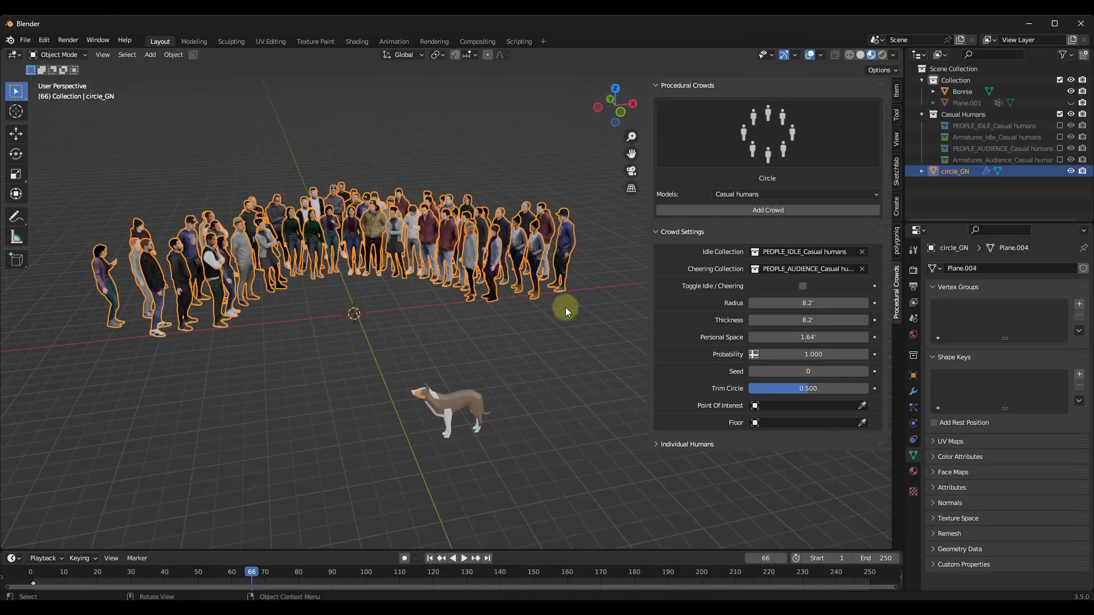
{"action": "left_click_drag", "start_coordinate": [801, 304], "coordinate": [549, 323]}
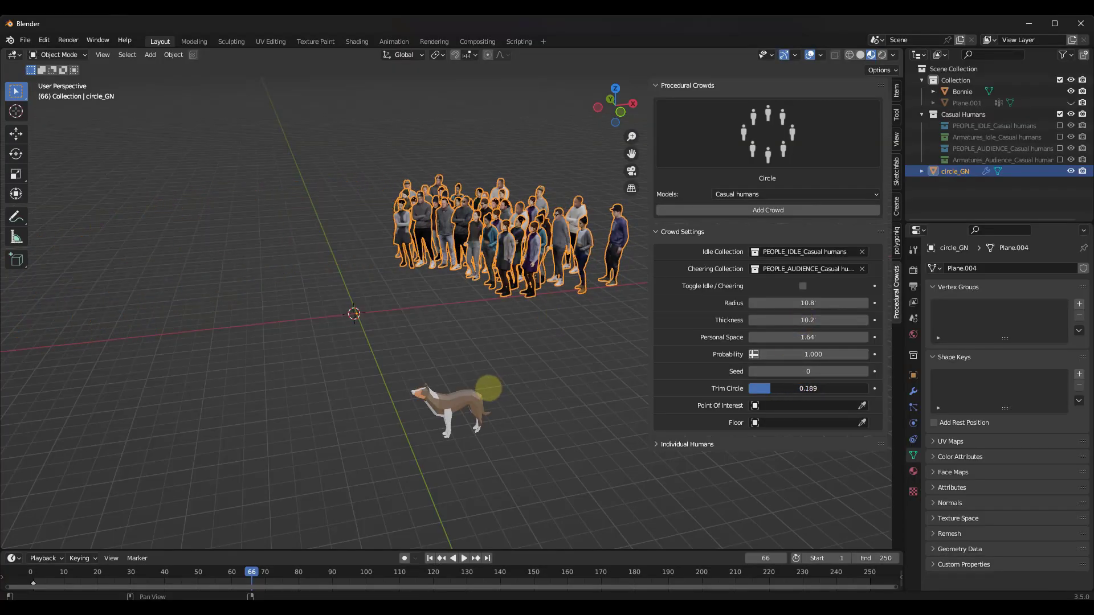
{"action": "left_click_drag", "start_coordinate": [535, 388], "coordinate": [621, 385]}
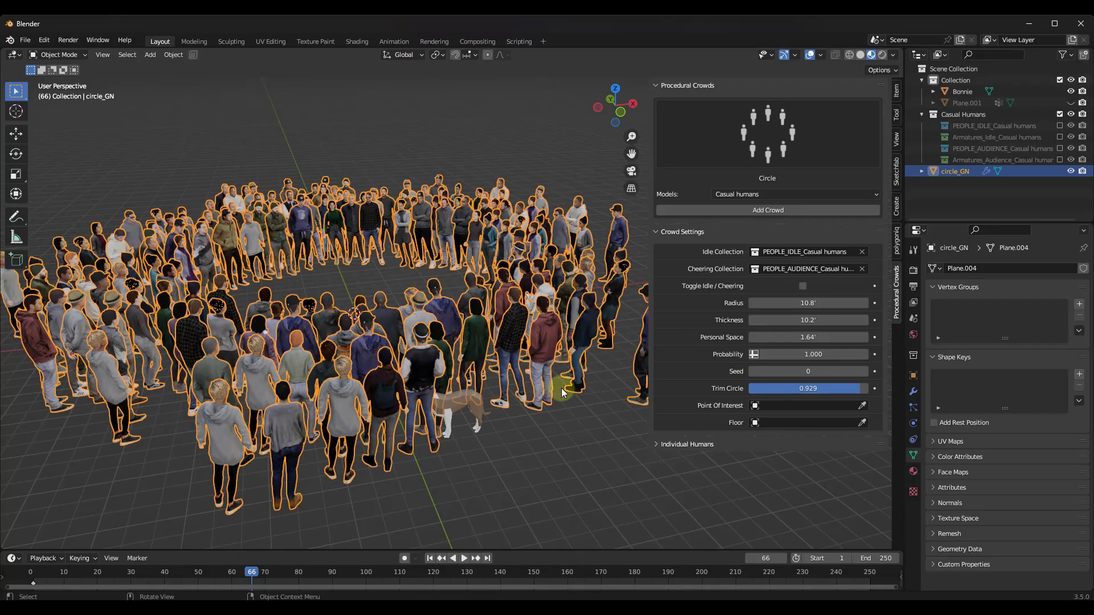
Move the dog across the ground into the open middle of the circle crowd, with its height locked.
{"action": "left_click", "coordinate": [447, 405]}
{"action": "key", "text": "g"}
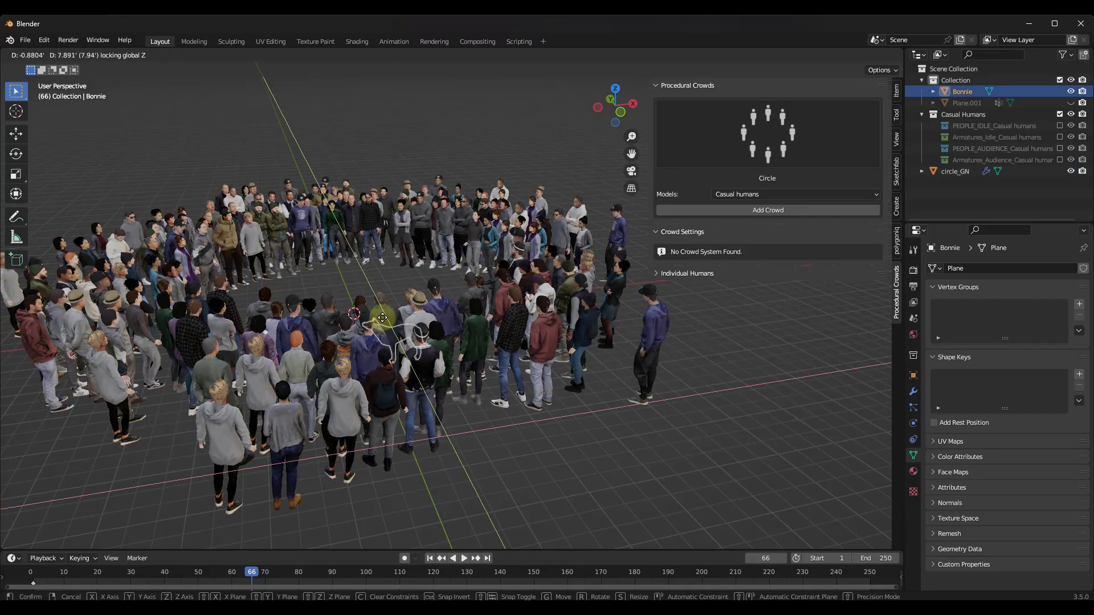
{"action": "left_click", "coordinate": [350, 278]}
{"action": "middle_click_drag", "start_coordinate": [360, 271], "coordinate": [418, 261]}
Set the circle crowd's Trim Circle to 0.542 and vary its Probability and Seed.
{"action": "left_click", "coordinate": [484, 297]}
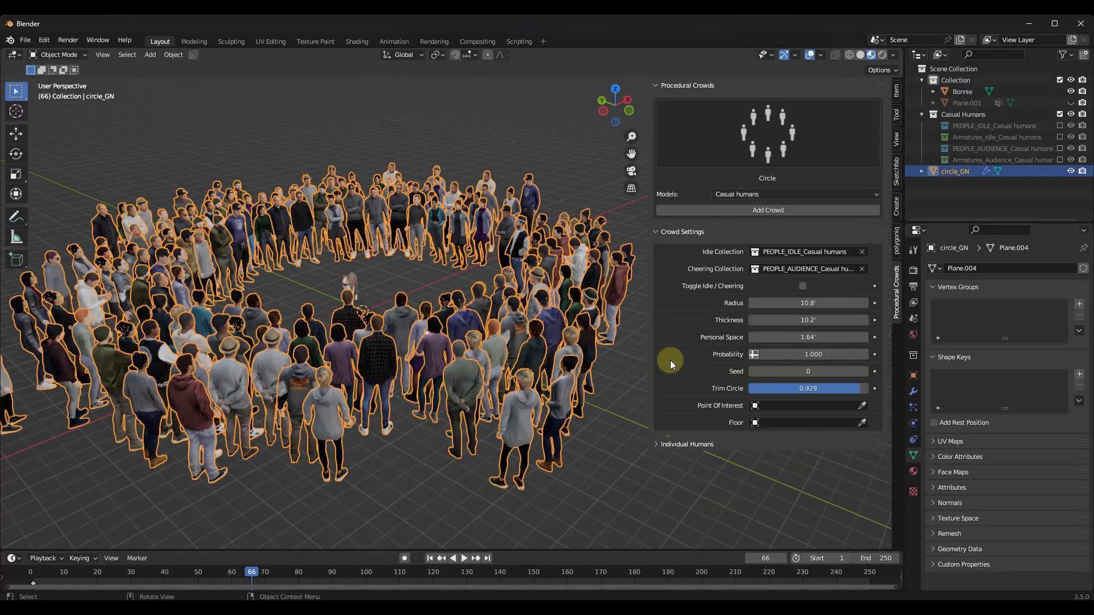
{"action": "left_click_drag", "start_coordinate": [819, 388], "coordinate": [503, 388]}
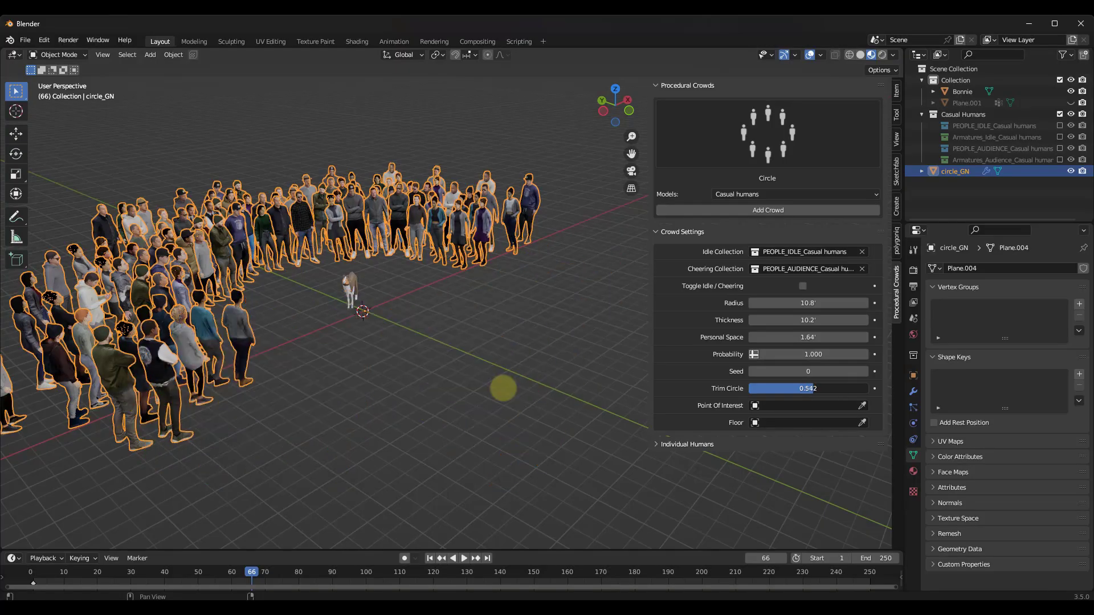
{"action": "left_click_drag", "start_coordinate": [573, 354], "coordinate": [548, 358]}
{"action": "left_click_drag", "start_coordinate": [802, 371], "coordinate": [558, 374]}
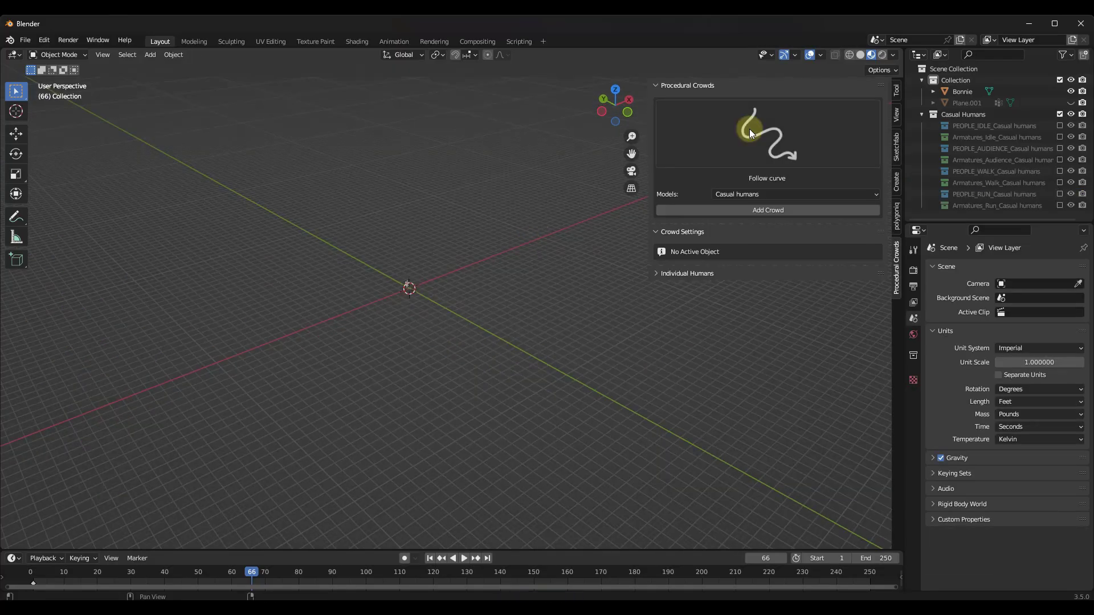
{"action": "left_click", "coordinate": [750, 129]}
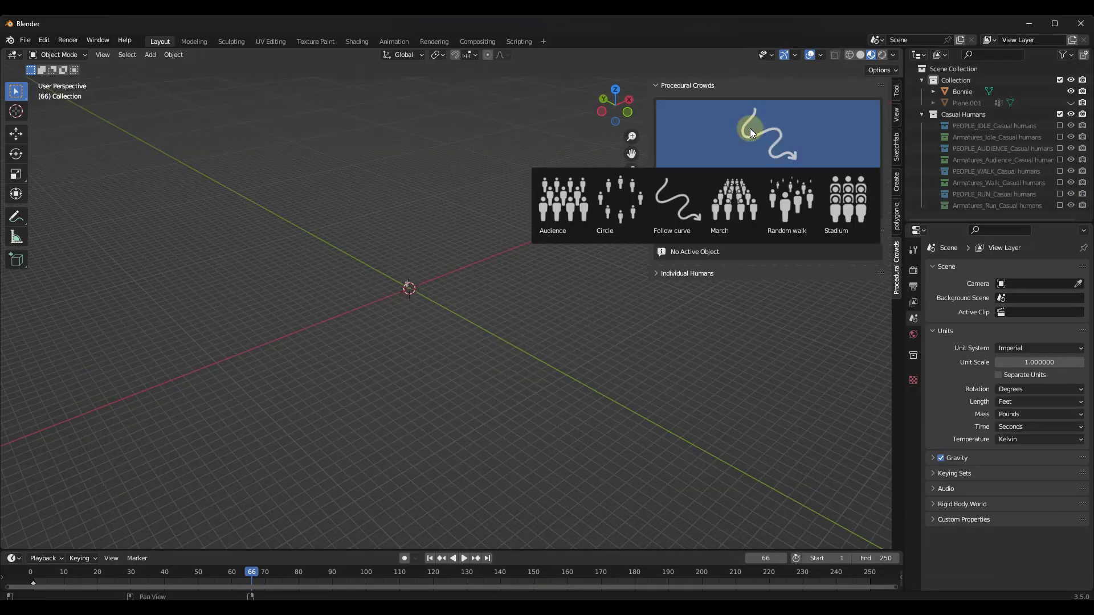
{"action": "middle_click_drag", "start_coordinate": [488, 177], "coordinate": [313, 235]}
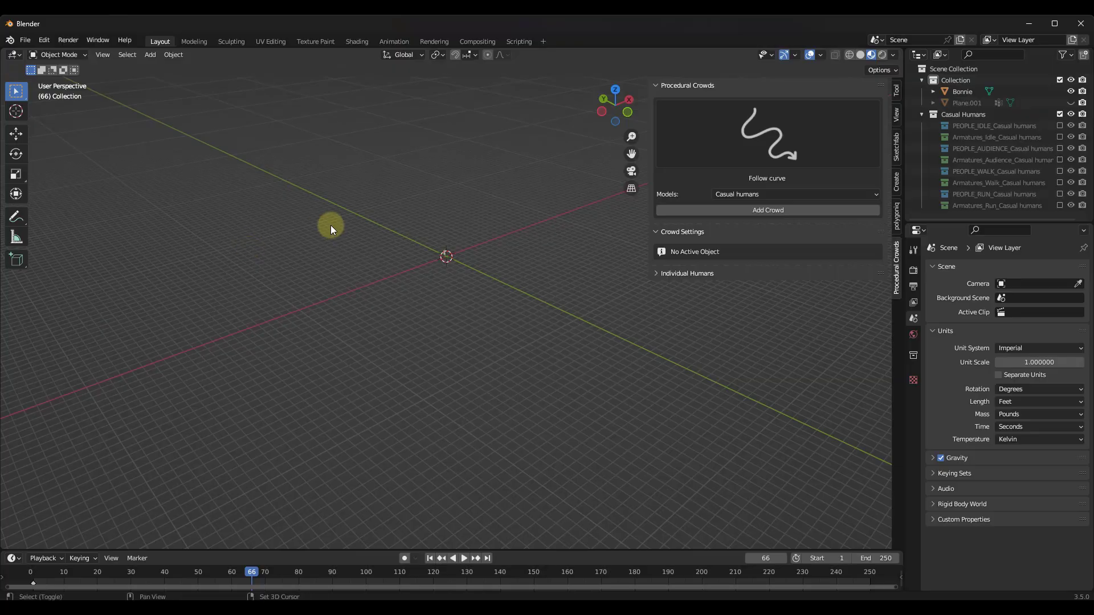
Add a Bezier curve and delete its default control points in Edit Mode.
{"action": "key", "text": "shift+a"}
{"action": "mouse_move", "coordinate": [329, 224]}
{"action": "left_click", "coordinate": [378, 222]}
{"action": "middle_click_drag", "start_coordinate": [429, 245], "coordinate": [421, 277]}
{"action": "key", "text": "Tab"}
{"action": "key", "text": "x"}
{"action": "left_click", "coordinate": [456, 254]}
Draw a freehand curve across the ground from the top view and return to Object Mode.
{"action": "key", "text": "KP_7"}
{"action": "left_click_drag", "start_coordinate": [252, 244], "coordinate": [387, 211]}
{"action": "key", "text": "Tab"}
{"action": "mouse_move", "coordinate": [387, 210]}
{"action": "middle_mouse_down"}
{"action": "mouse_move", "coordinate": [403, 262]}
{"action": "mouse_move", "coordinate": [382, 266]}
{"action": "mouse_move", "coordinate": [418, 278]}
{"action": "mouse_move", "coordinate": [335, 284]}
{"action": "mouse_move", "coordinate": [401, 362]}
{"action": "middle_mouse_up"}
Add a Follow curve crowd with Casual humans along the drawn curve and set its Speed to 1.350 during playback.
{"action": "left_click", "coordinate": [802, 210]}
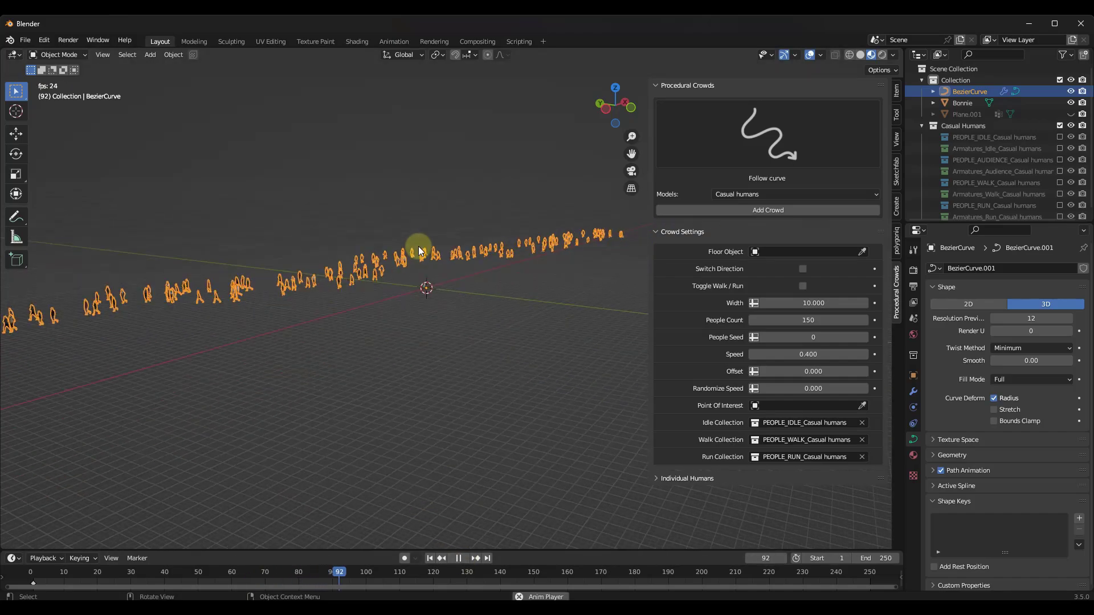
{"action": "mouse_move", "coordinate": [436, 259]}
{"action": "middle_mouse_down"}
{"action": "mouse_move", "coordinate": [429, 291]}
{"action": "mouse_move", "coordinate": [439, 276]}
{"action": "middle_mouse_up"}
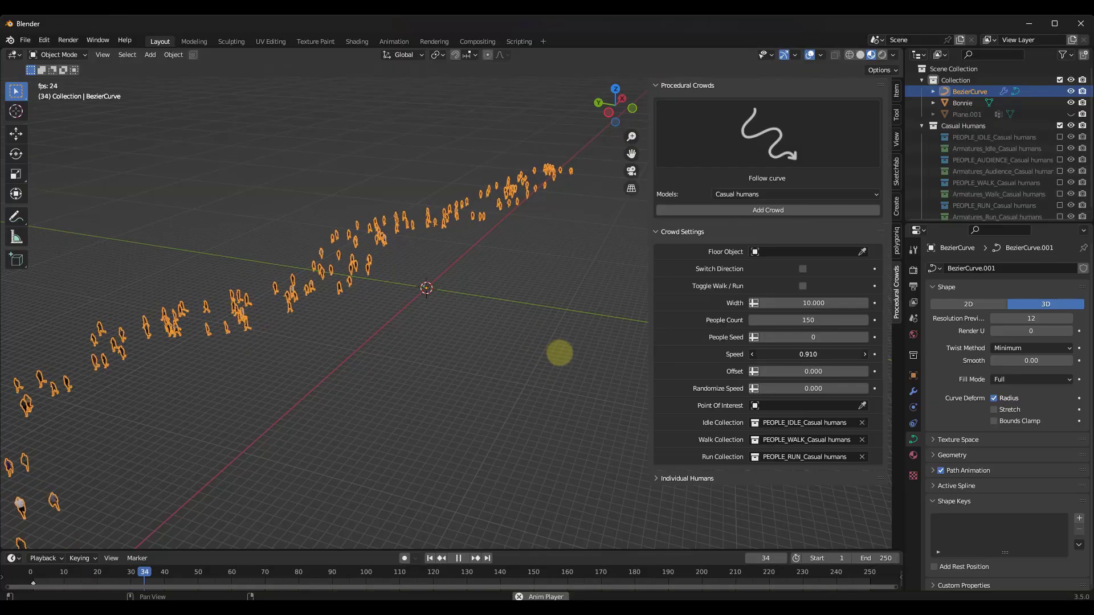
{"action": "scroll", "coordinate": [345, 281], "scroll_direction": "up", "scroll_amount": 5}
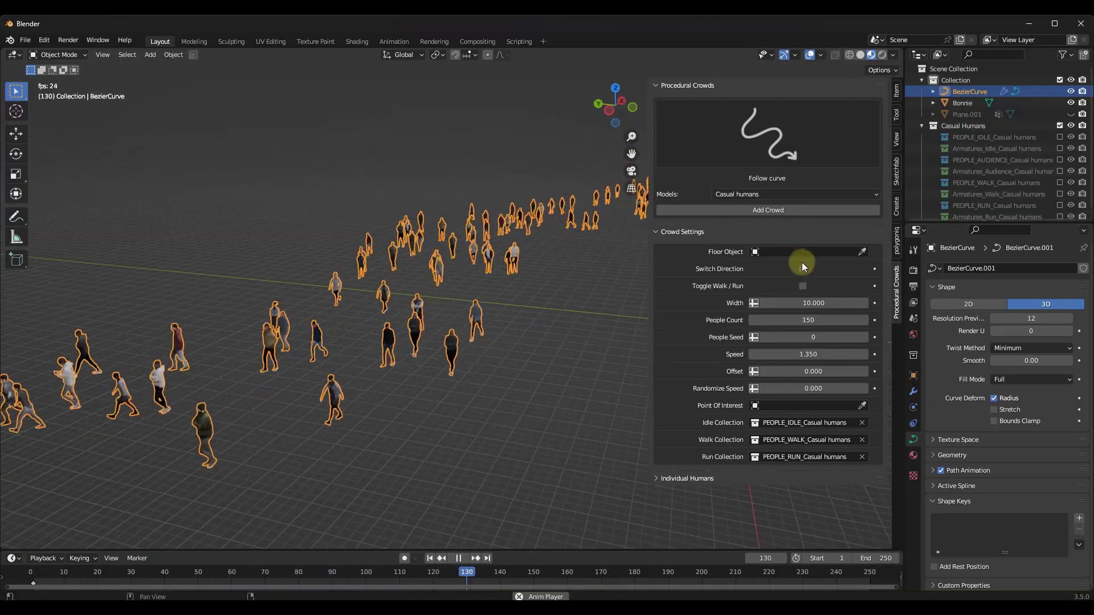
Try the running animation on the curve crowd, switch its walking direction, and set it back to walking.
{"action": "left_click", "coordinate": [803, 286]}
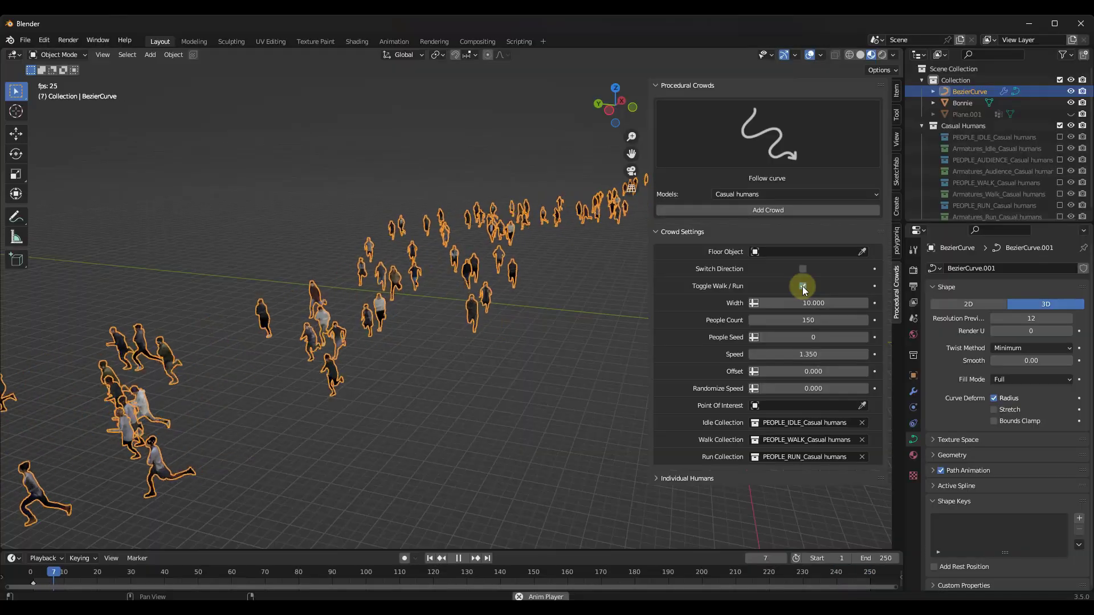
{"action": "left_click", "coordinate": [802, 269]}
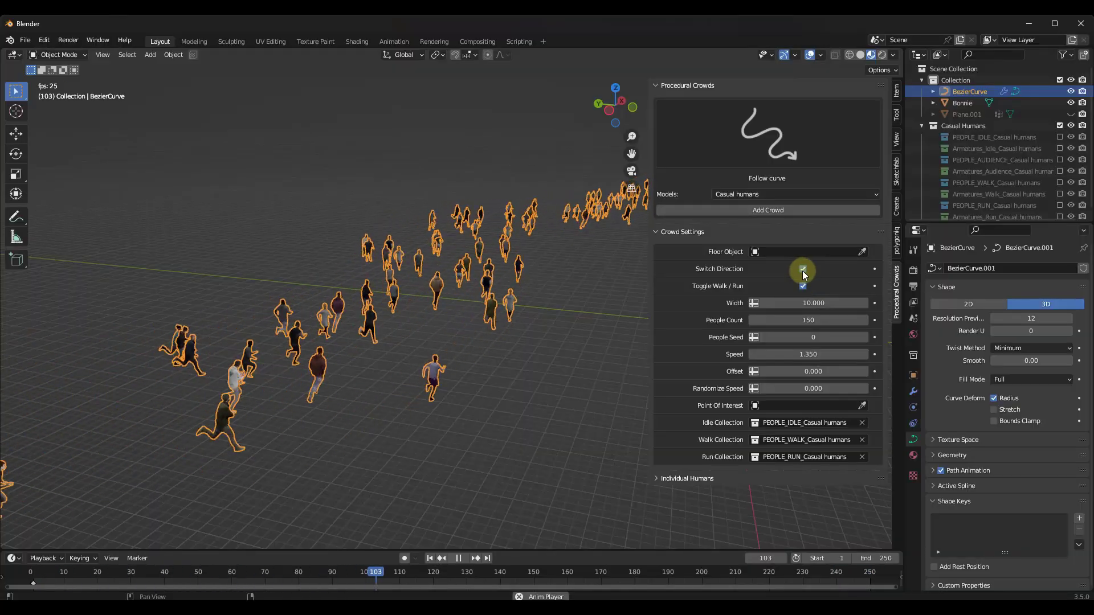
{"action": "left_click", "coordinate": [803, 285]}
Set the curve crowd's Randomize Speed to 0.950 while the animation plays.
{"action": "middle_click_drag", "start_coordinate": [419, 289], "coordinate": [521, 229]}
{"action": "left_click", "coordinate": [806, 386]}
{"action": "type", "text": "1"}
{"action": "key", "text": "Return"}
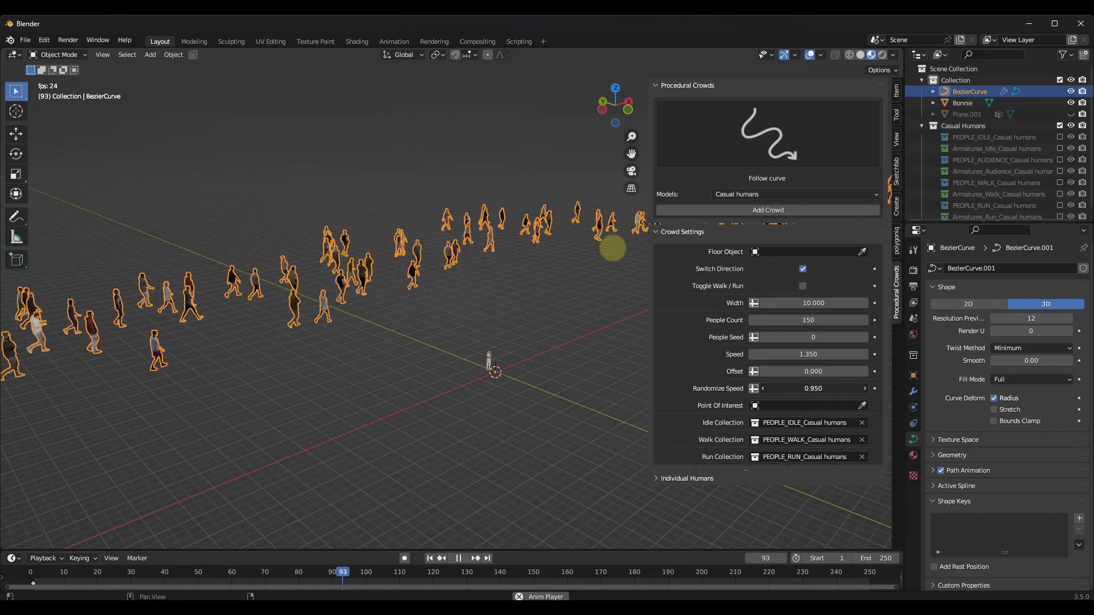
{"action": "middle_click_drag", "start_coordinate": [349, 309], "coordinate": [194, 302]}
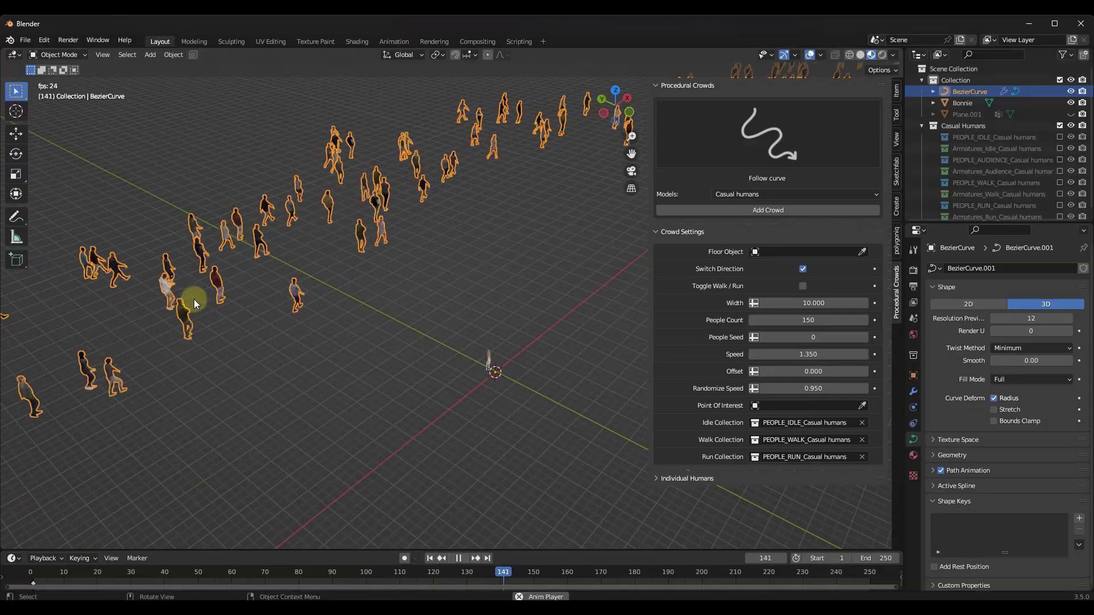
{"action": "middle_click_drag", "start_coordinate": [551, 344], "coordinate": [437, 300]}
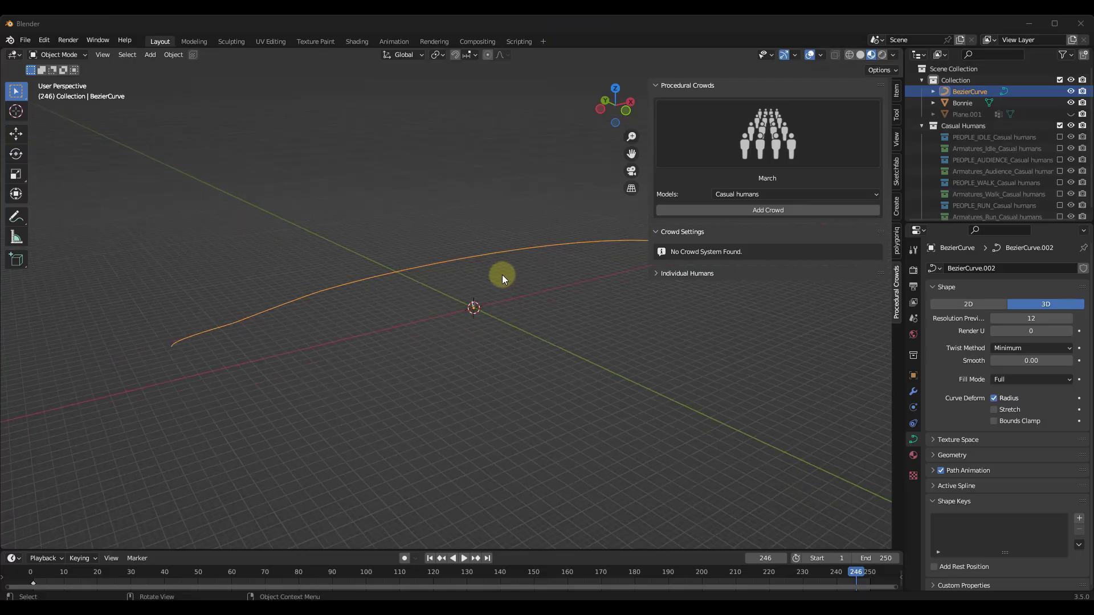
Add a March crowd with Casual humans along the selected Bezier curve.
{"action": "middle_click_drag", "start_coordinate": [460, 276], "coordinate": [498, 280]}
{"action": "left_click", "coordinate": [817, 124]}
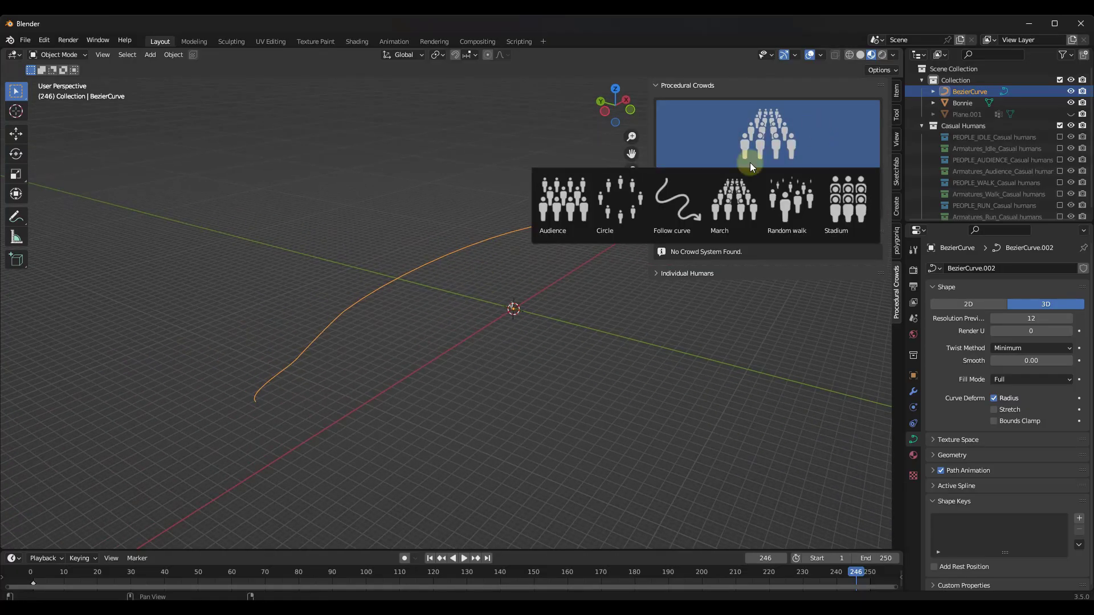
{"action": "left_click", "coordinate": [741, 196]}
{"action": "left_click", "coordinate": [771, 212]}
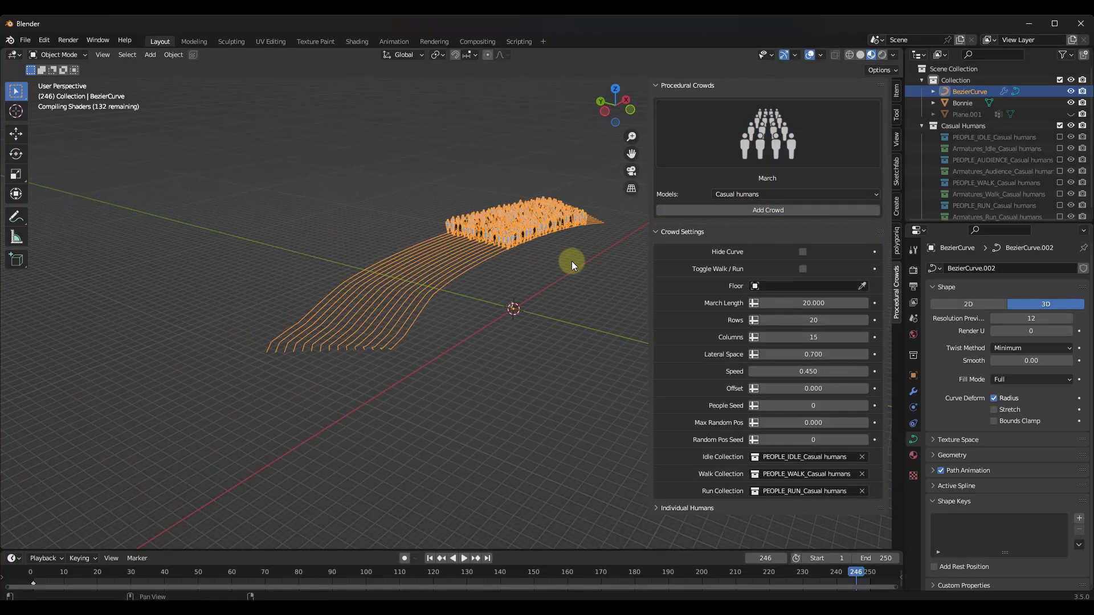
{"action": "middle_click_drag", "start_coordinate": [531, 249], "coordinate": [534, 307]}
{"action": "scroll", "coordinate": [540, 227], "scroll_direction": "up", "scroll_amount": 3}
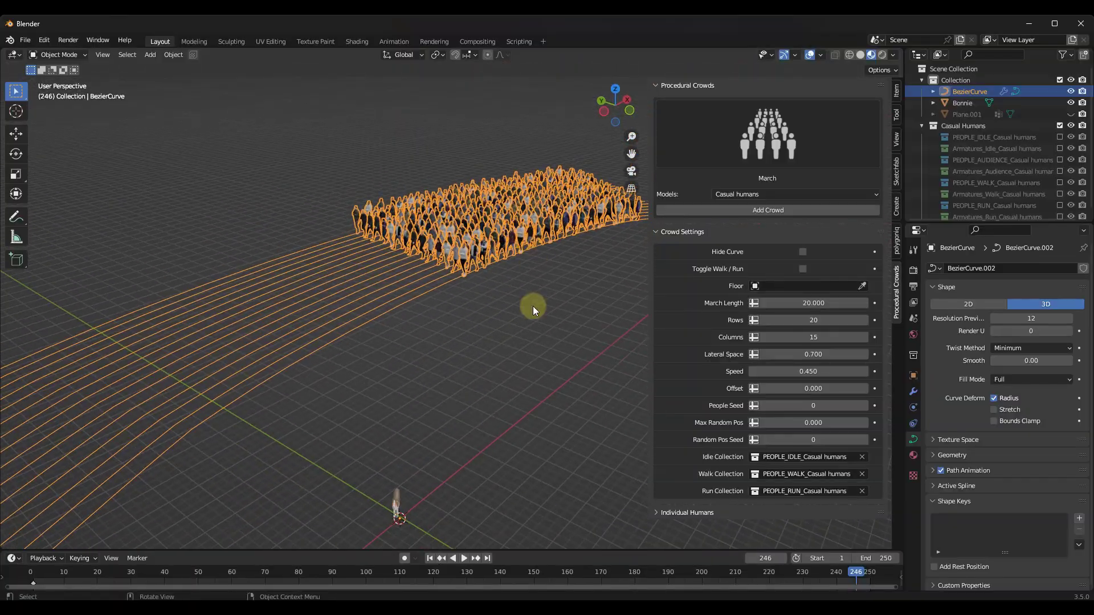
Play the march animation and set its Rows to 9, Columns to 10, Speed to 0.860 and Max Random Pos to 0.650.
{"action": "left_click", "coordinate": [465, 559]}
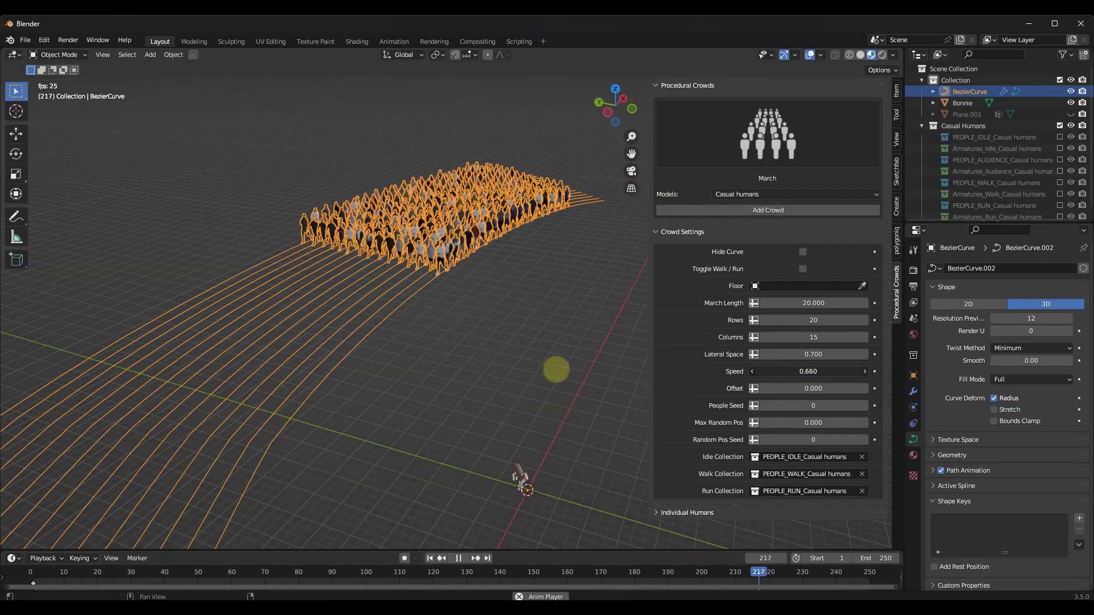
{"action": "left_click_drag", "start_coordinate": [555, 369], "coordinate": [654, 350]}
{"action": "middle_click_drag", "start_coordinate": [428, 258], "coordinate": [311, 342]}
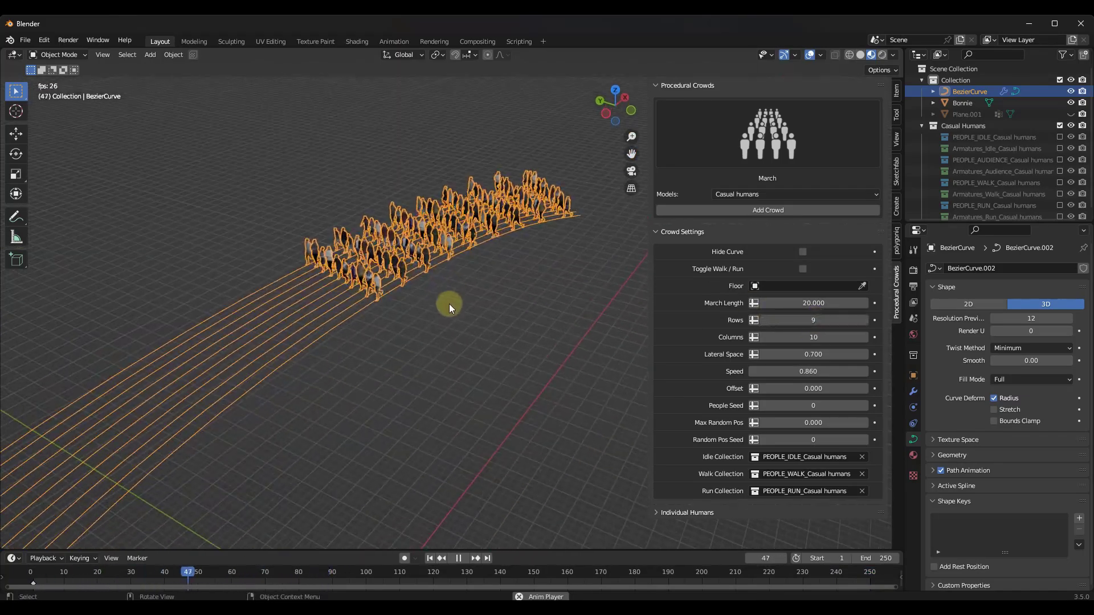
{"action": "left_click_drag", "start_coordinate": [796, 422], "coordinate": [828, 427]}
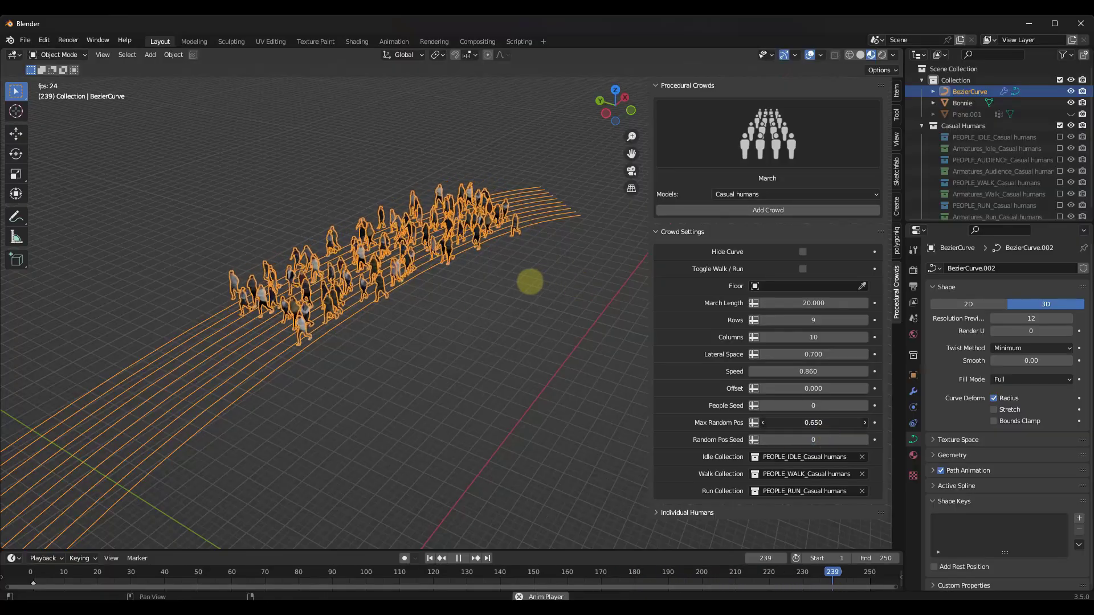
{"action": "middle_click_drag", "start_coordinate": [460, 258], "coordinate": [391, 323]}
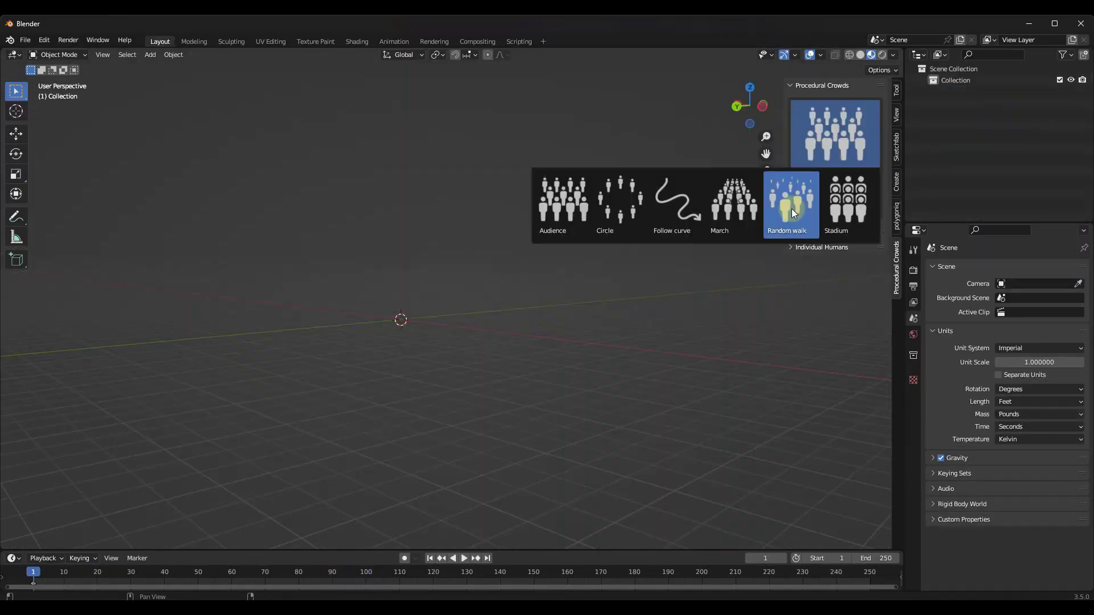
Add a Random walk crowd with Casual humans to the empty scene and play its animation.
{"action": "left_click", "coordinate": [792, 213]}
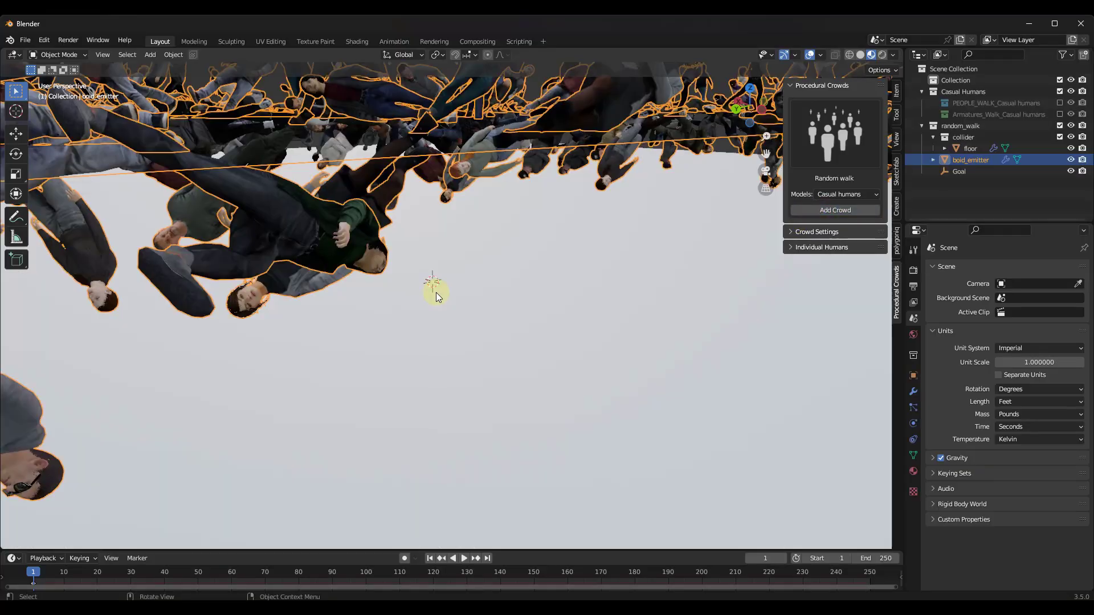
{"action": "scroll", "coordinate": [436, 292], "scroll_direction": "down", "scroll_amount": 8}
{"action": "middle_click_drag", "start_coordinate": [485, 283], "coordinate": [392, 268]}
{"action": "scroll", "coordinate": [424, 285], "scroll_direction": "up", "scroll_amount": 3}
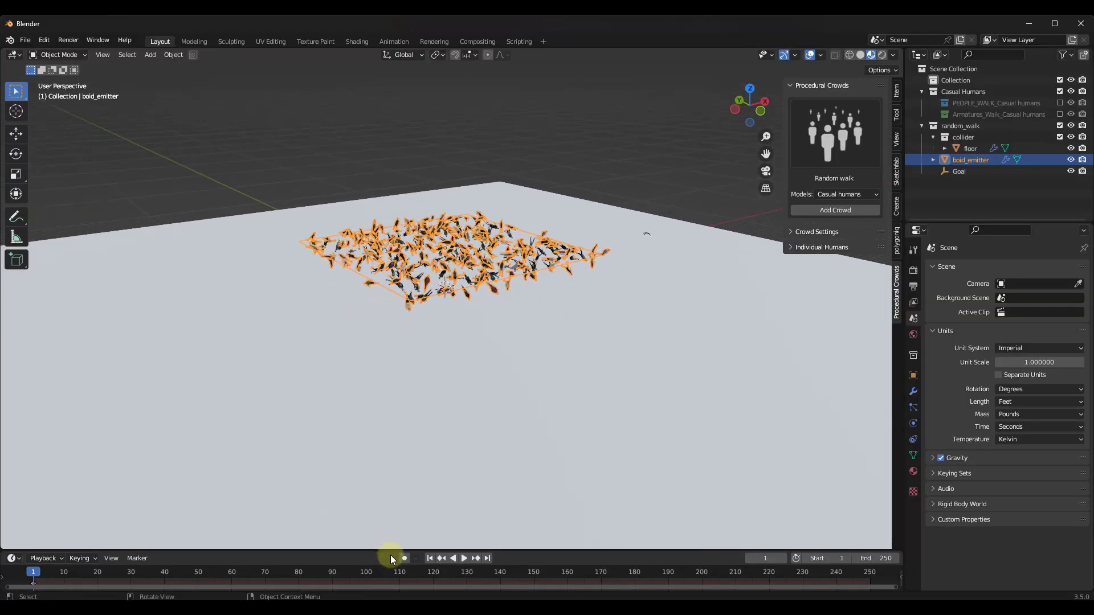
{"action": "left_click", "coordinate": [464, 559]}
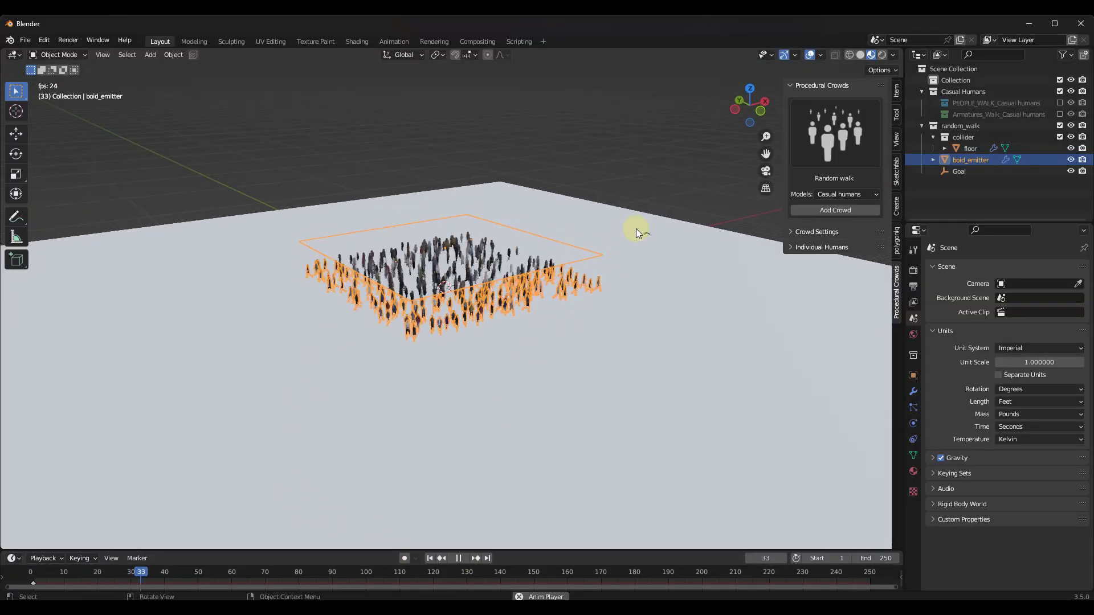
{"action": "middle_click_drag", "start_coordinate": [668, 253], "coordinate": [650, 264]}
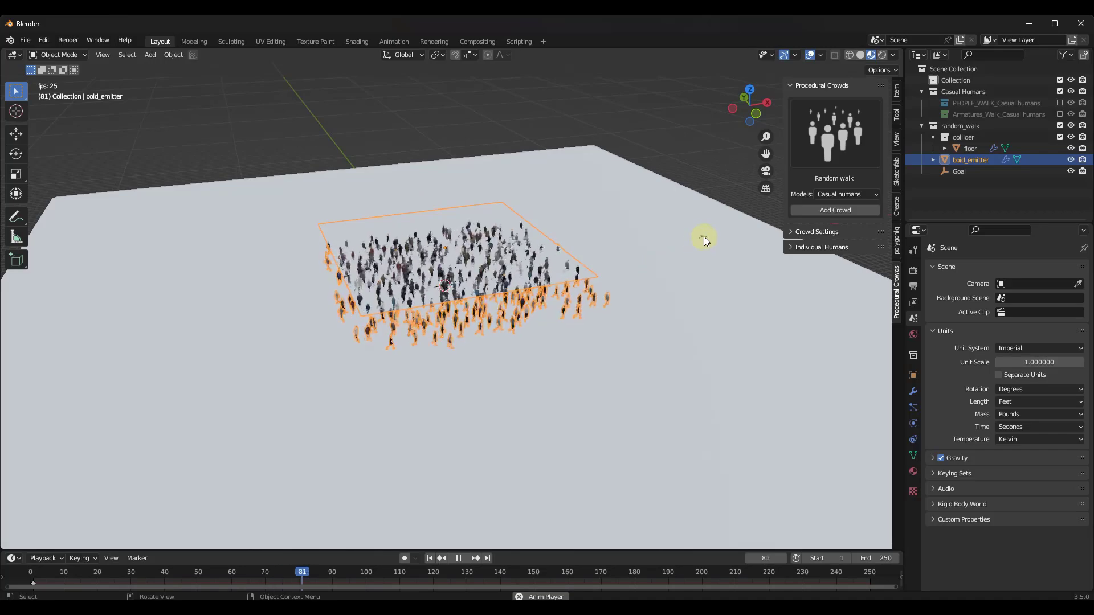
Move the Goal empty across the floor, locked in Z, by about -59.3' in X and -46.4' in Y during playback.
{"action": "left_click", "coordinate": [703, 238]}
{"action": "key", "text": "g"}
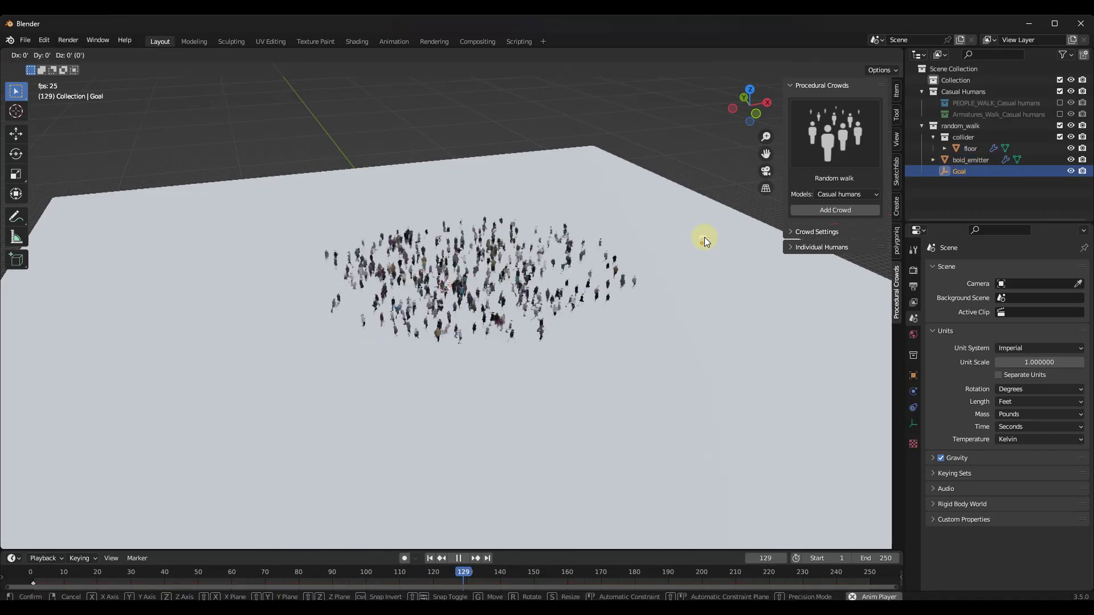
{"action": "key", "text": "shift+z"}
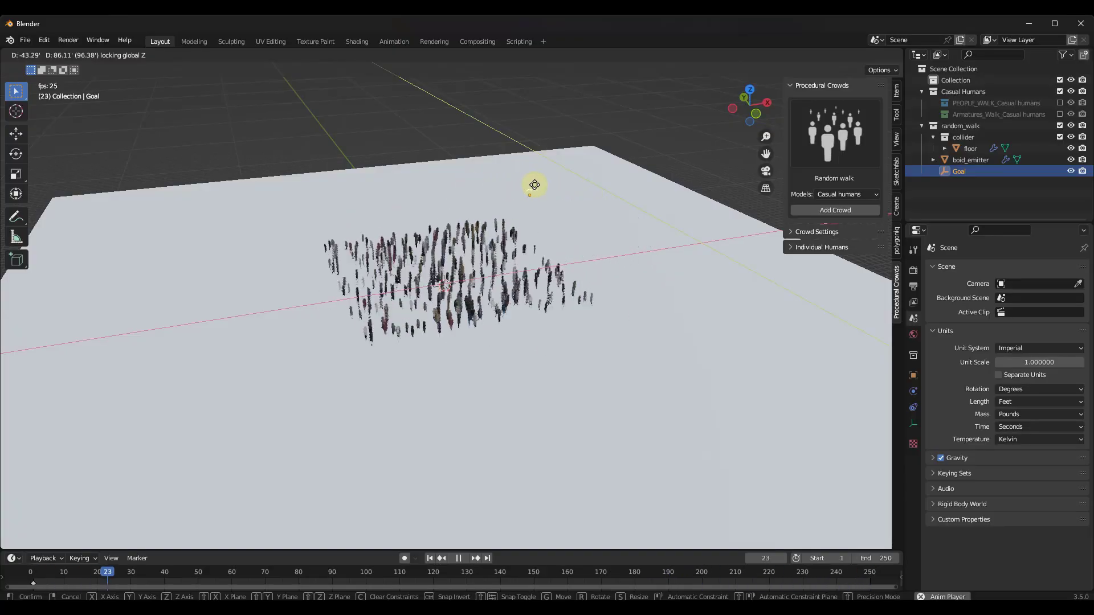
{"action": "left_click", "coordinate": [648, 302]}
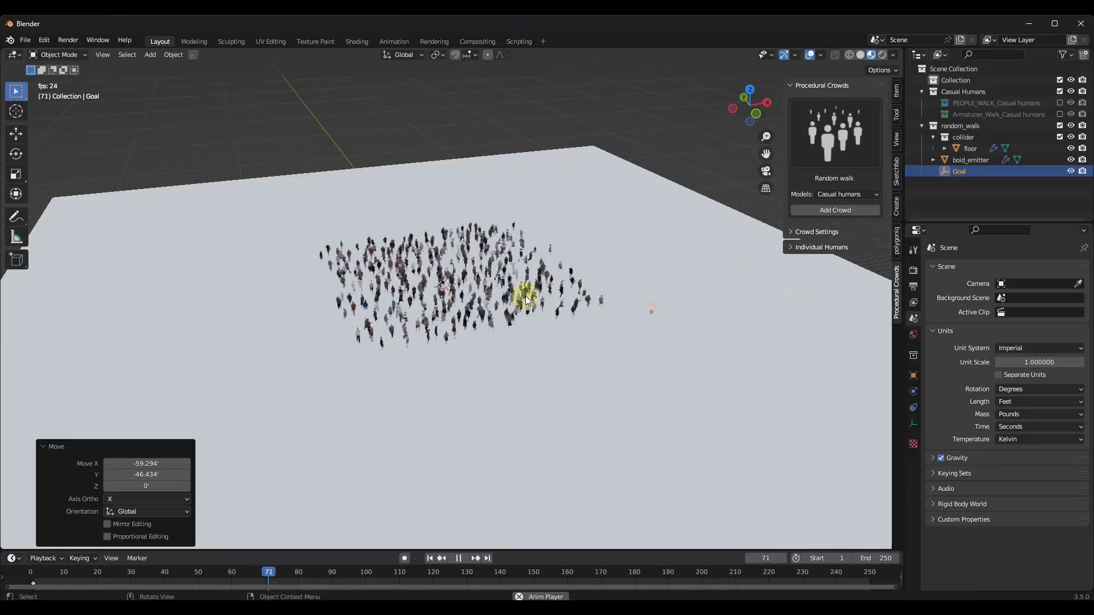
Frame the random walk emitter, show its crowd settings and set its Speed to 5.400.
{"action": "left_click", "coordinate": [559, 292]}
{"action": "key", "text": "KP_Decimal"}
{"action": "left_click", "coordinate": [804, 232]}
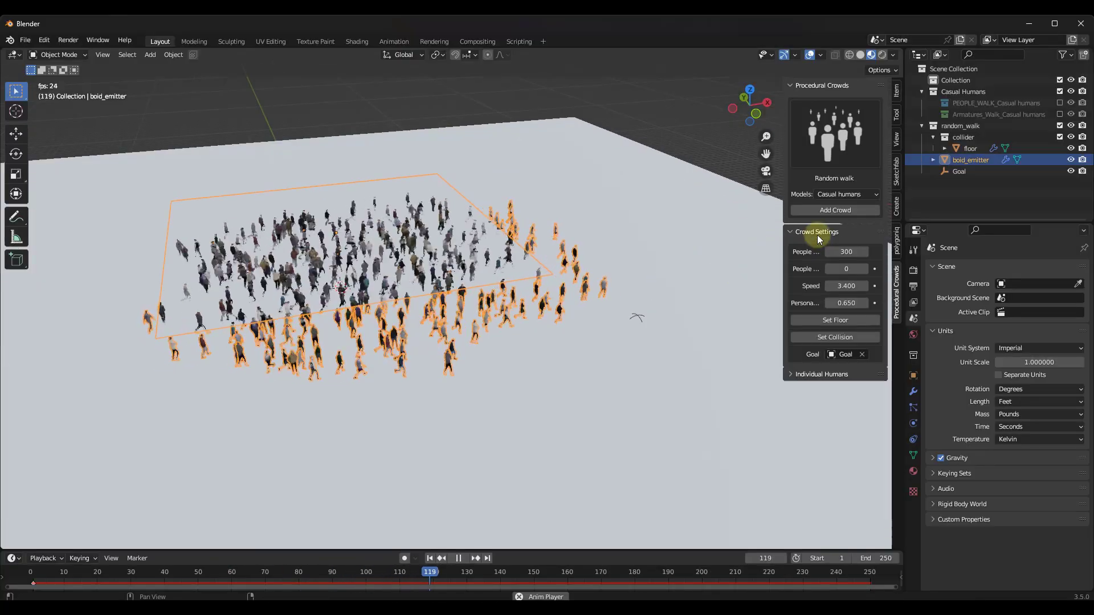
{"action": "left_click_drag", "start_coordinate": [844, 296], "coordinate": [588, 282]}
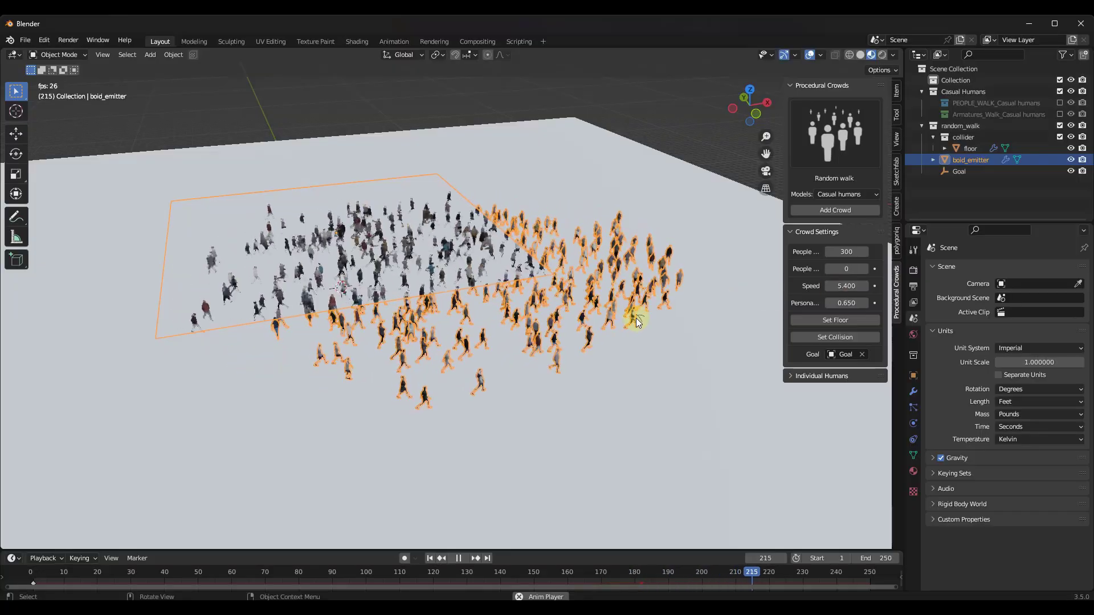
Move the Goal empty about 42.6' in X and 32.4' in Y along the floor, and rewind the stopped animation to frame 1.
{"action": "left_click", "coordinate": [635, 317]}
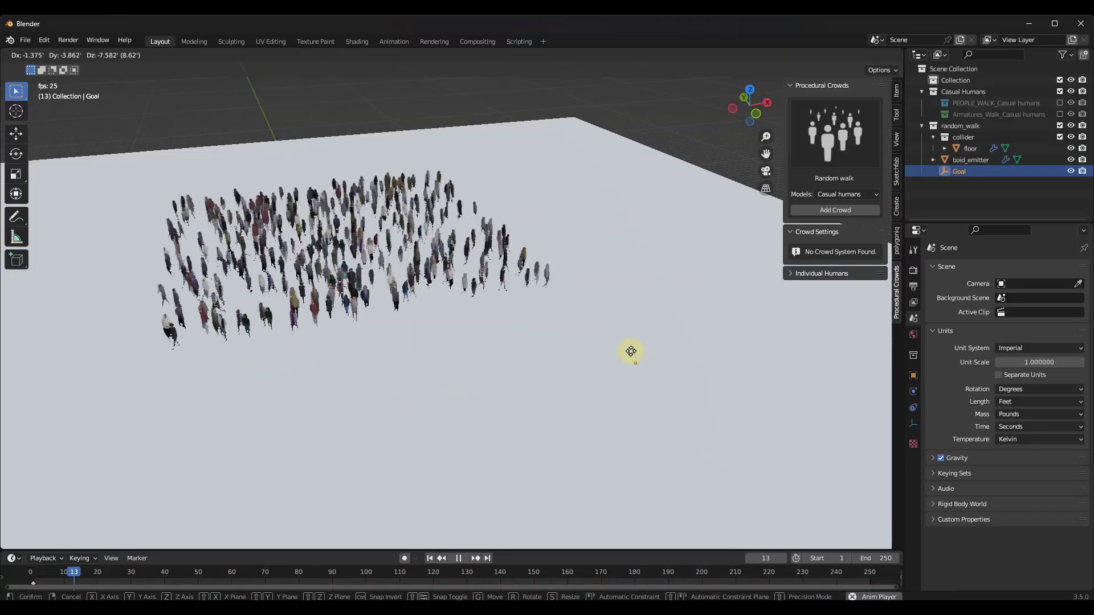
{"action": "key", "text": "g"}
{"action": "key", "text": "shift+z"}
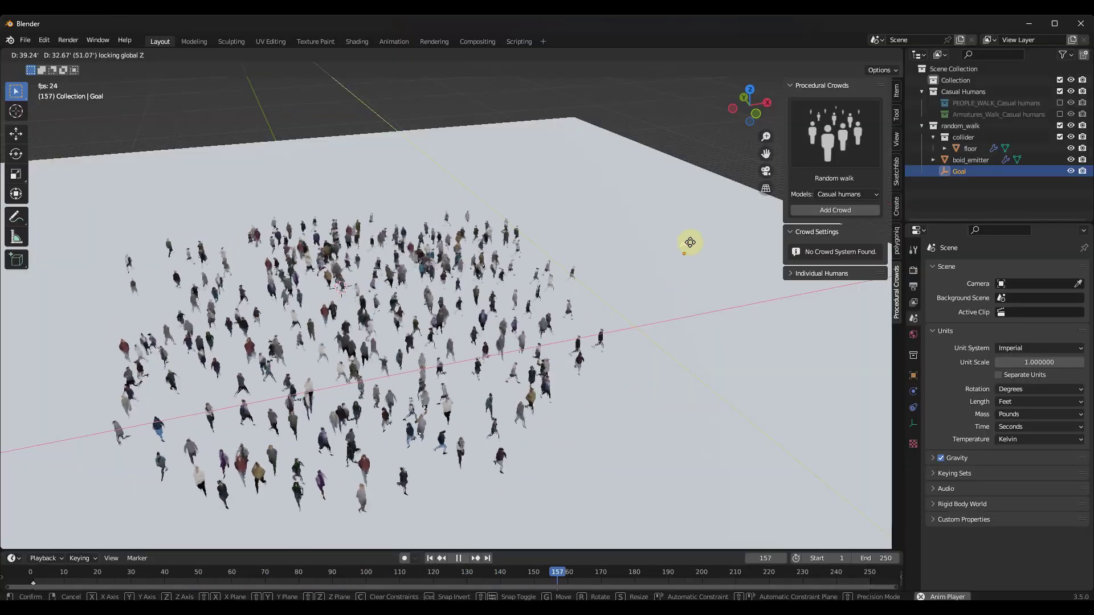
{"action": "left_click", "coordinate": [691, 245]}
{"action": "left_click", "coordinate": [459, 558]}
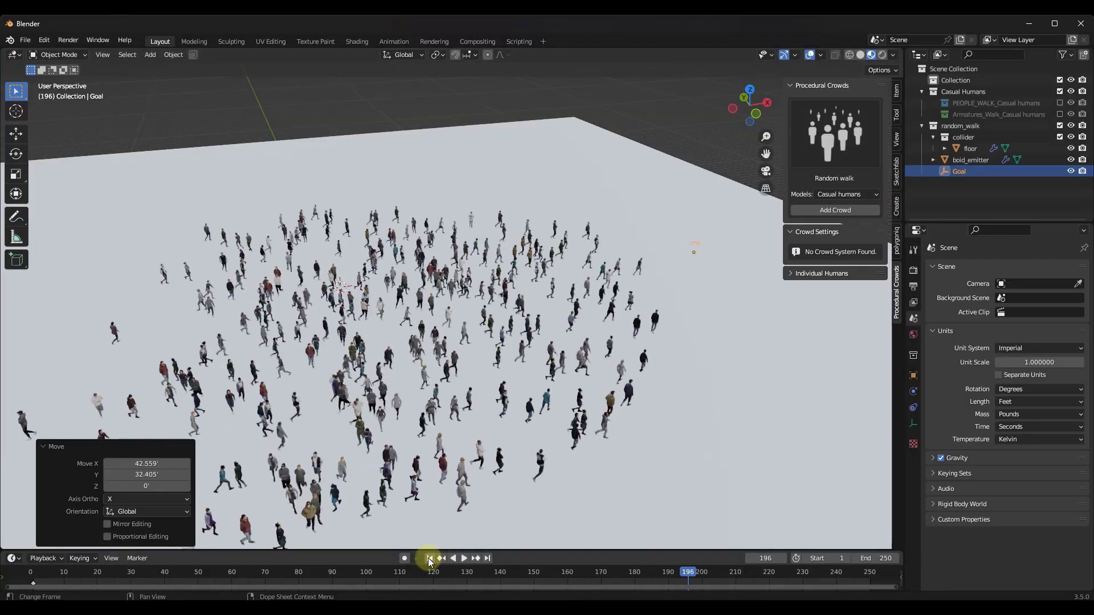
{"action": "left_click", "coordinate": [429, 558]}
{"action": "middle_click_drag", "start_coordinate": [249, 442], "coordinate": [555, 307]}
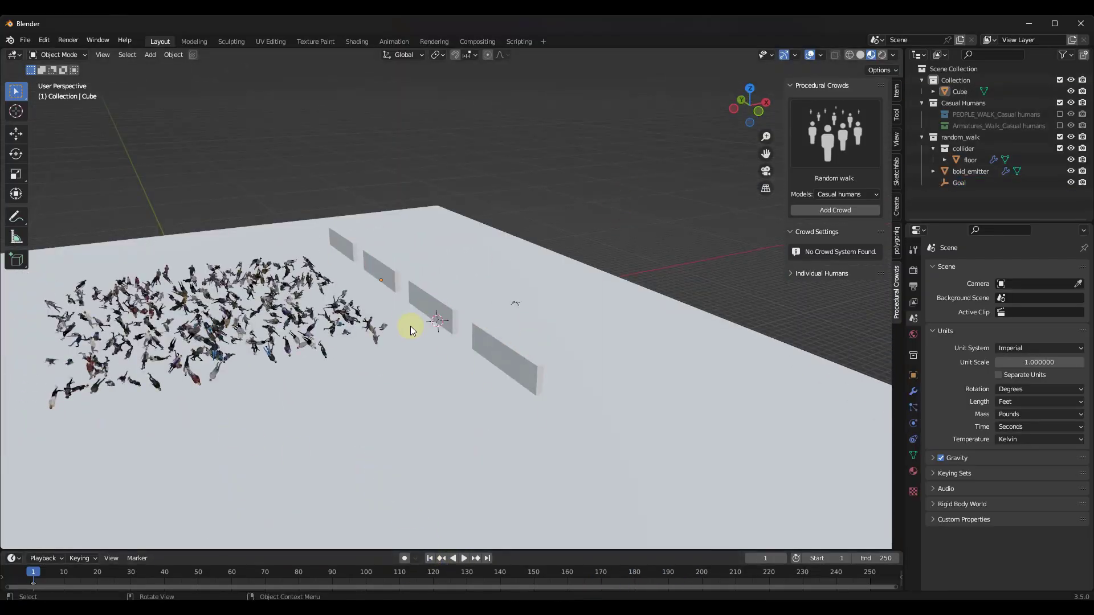
Raise the row of four wall blocks about 5.5' along Z above the floor.
{"action": "middle_click_drag", "start_coordinate": [411, 326], "coordinate": [348, 263]}
{"action": "left_click", "coordinate": [444, 297]}
{"action": "key", "text": "g"}
{"action": "key", "text": "z"}
{"action": "left_click", "coordinate": [480, 280]}
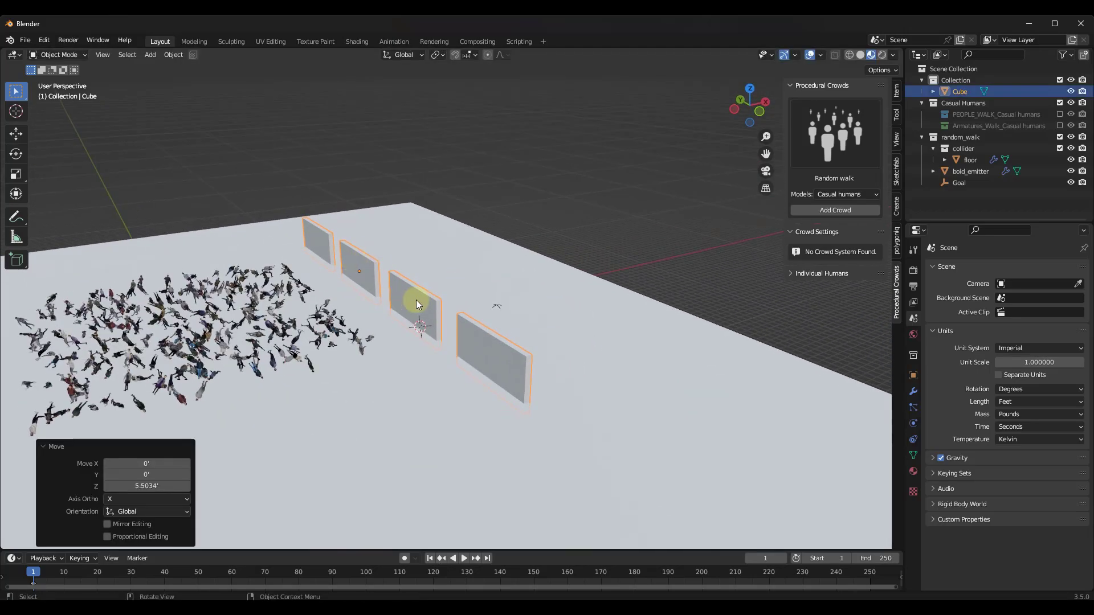
Set the wall blocks as a collision object for the random walk crowd.
{"action": "left_click", "coordinate": [327, 321], "text": "shift"}
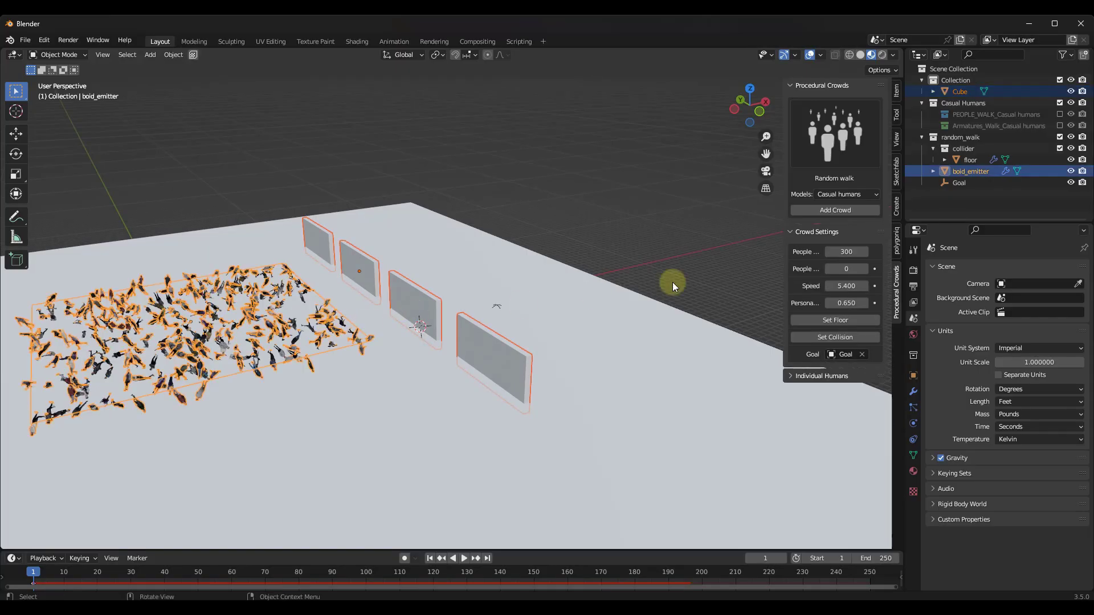
{"action": "left_click", "coordinate": [845, 336]}
{"action": "middle_click_drag", "start_coordinate": [726, 333], "coordinate": [553, 302]}
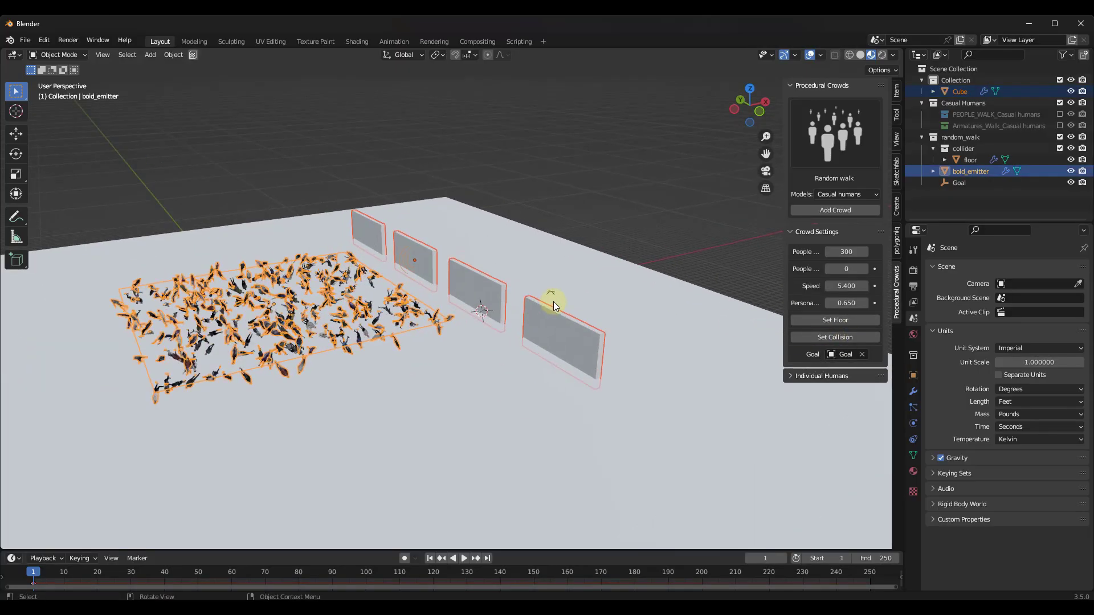
{"action": "middle_click_drag", "start_coordinate": [479, 280], "coordinate": [467, 346]}
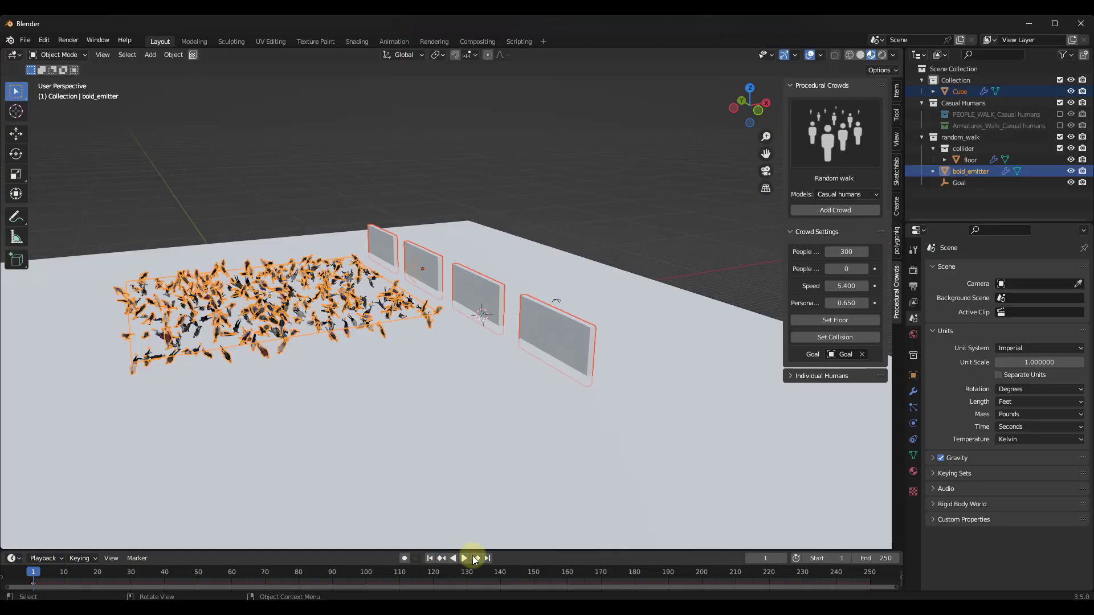
{"action": "middle_click_drag", "start_coordinate": [580, 284], "coordinate": [459, 334]}
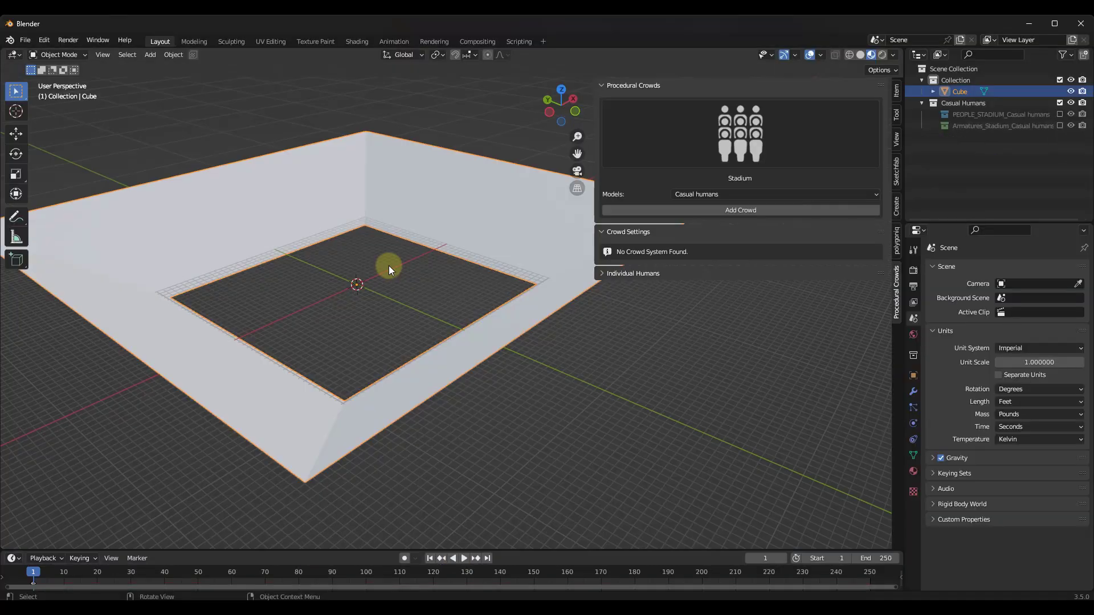
Add a Stadium crowd with Casual humans onto the sloped stands mesh.
{"action": "middle_click_drag", "start_coordinate": [384, 266], "coordinate": [379, 265]}
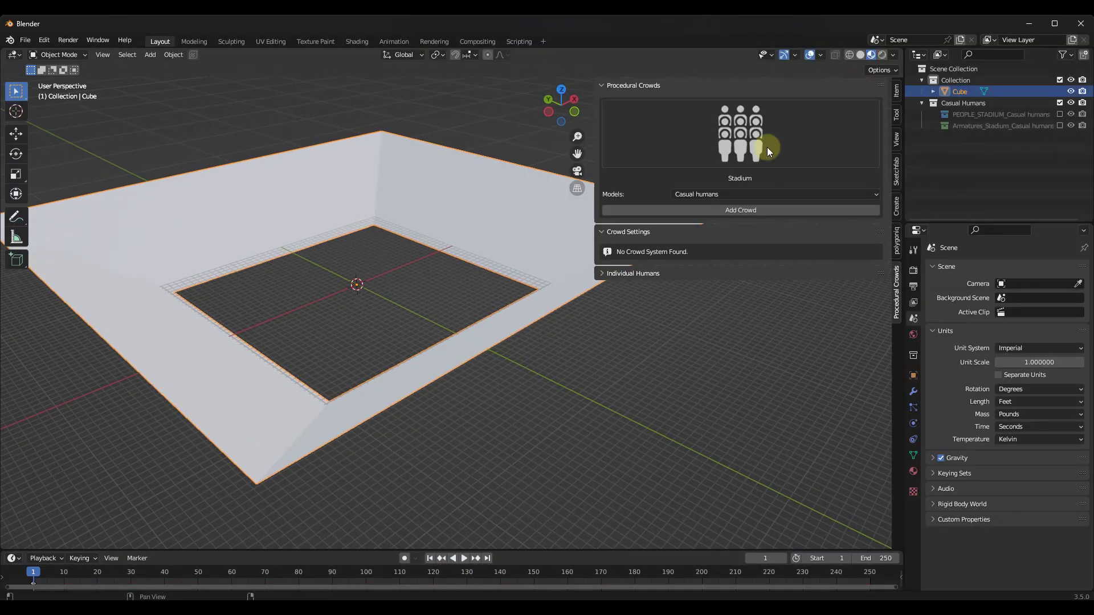
{"action": "middle_click_drag", "start_coordinate": [396, 238], "coordinate": [290, 282]}
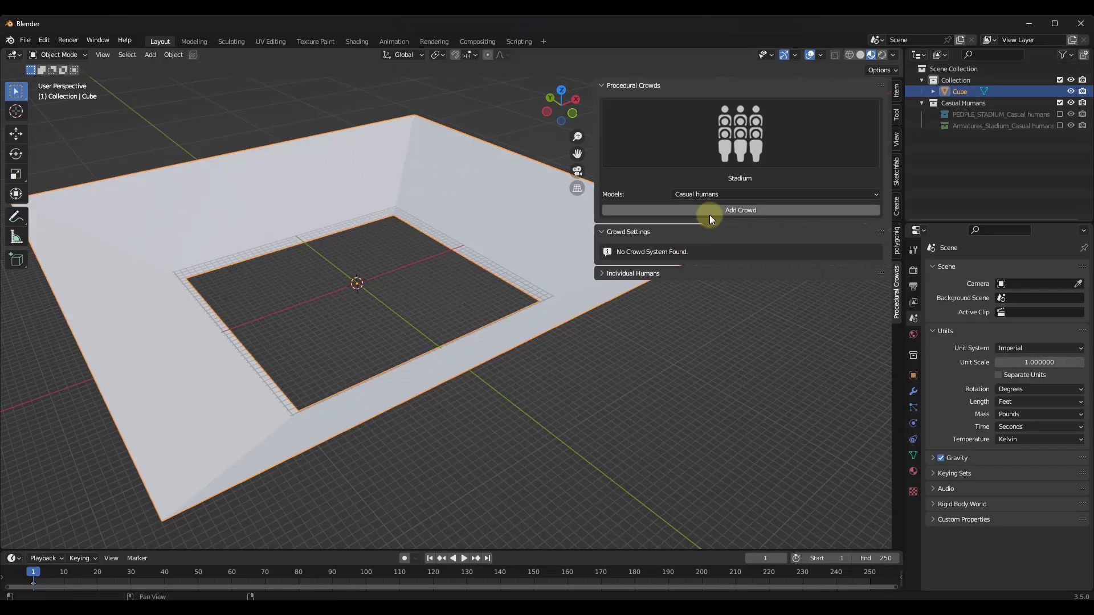
{"action": "scroll", "coordinate": [202, 240], "scroll_direction": "up", "scroll_amount": 3}
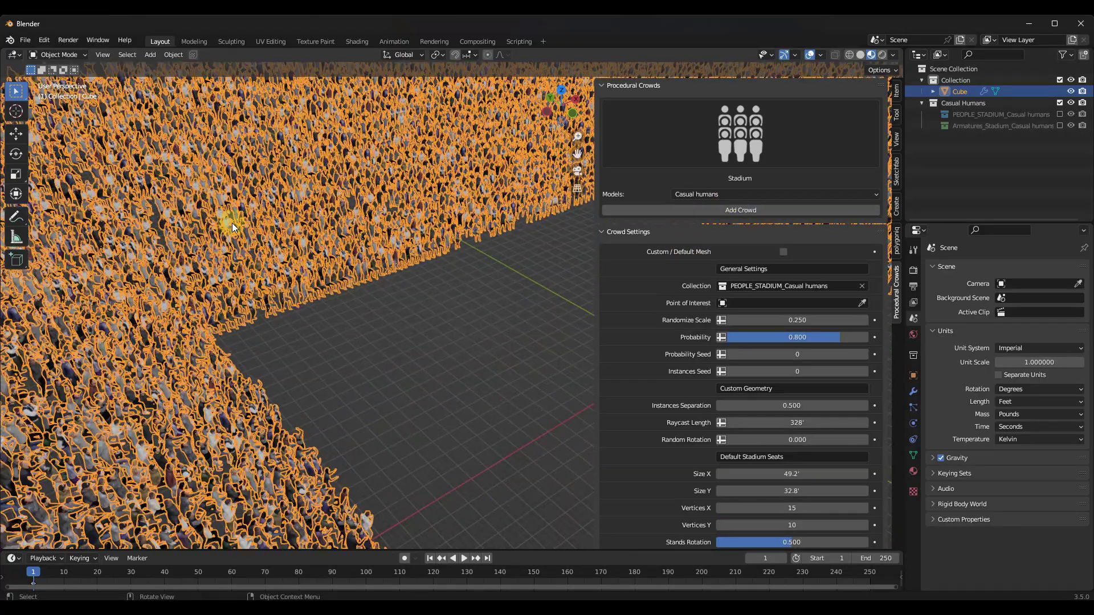
{"action": "middle_click_drag", "start_coordinate": [192, 228], "coordinate": [244, 207]}
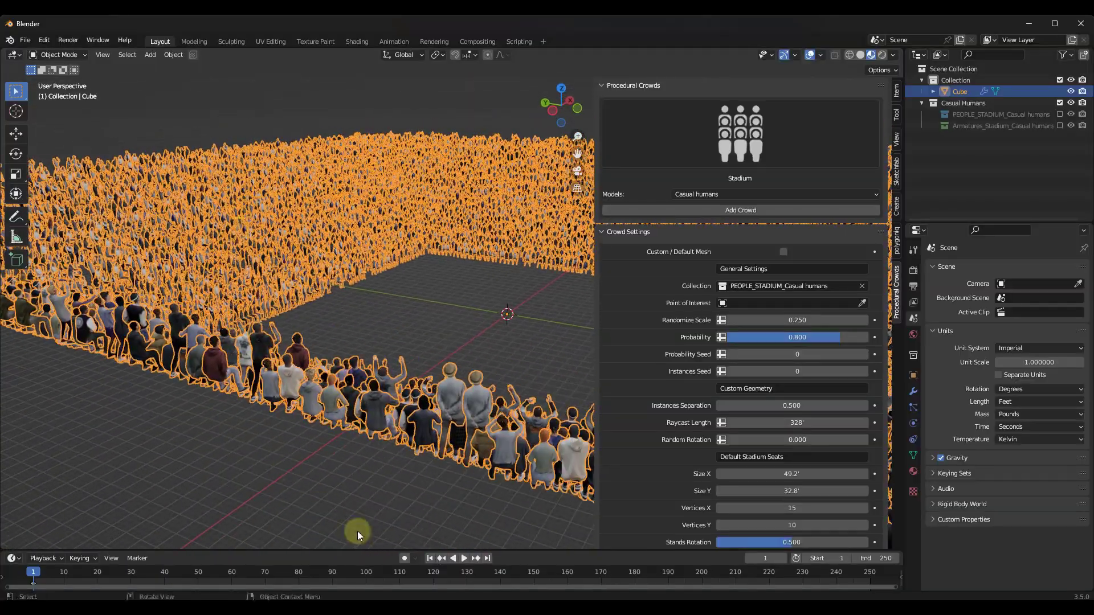
Play the stadium crowd animation and set the crowd's Probability to 0.105.
{"action": "left_click", "coordinate": [464, 561]}
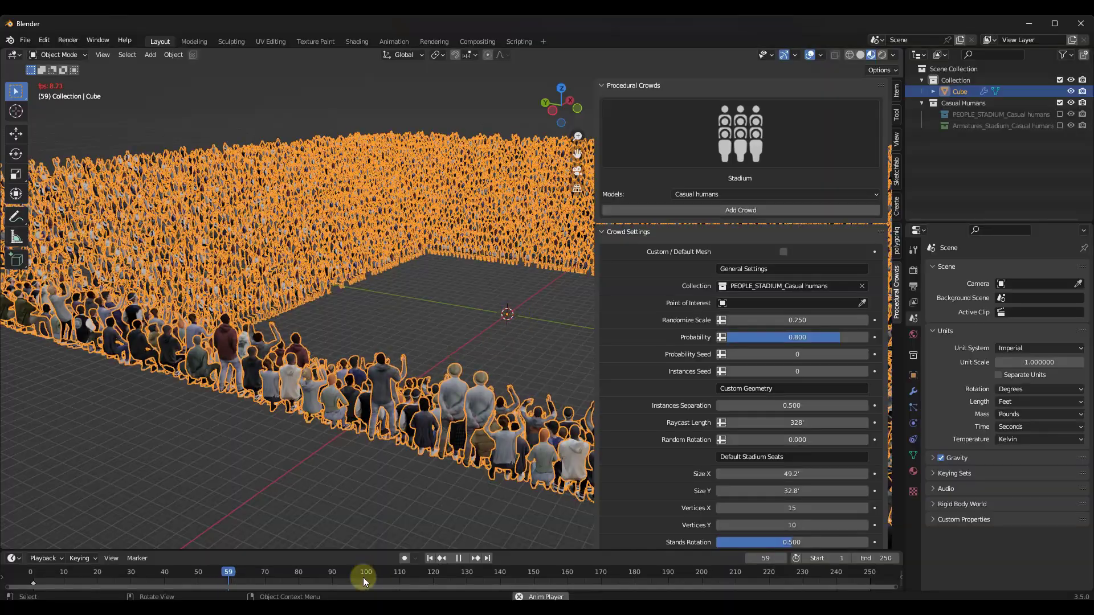
{"action": "middle_click_drag", "start_coordinate": [57, 306], "coordinate": [450, 280]}
{"action": "left_click_drag", "start_coordinate": [825, 342], "coordinate": [450, 343]}
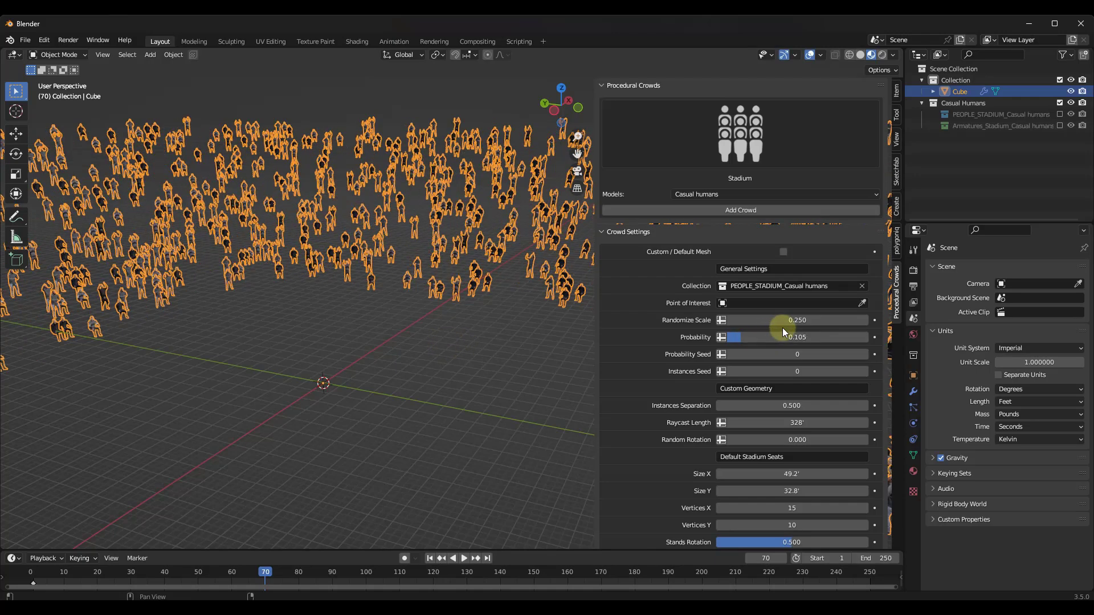